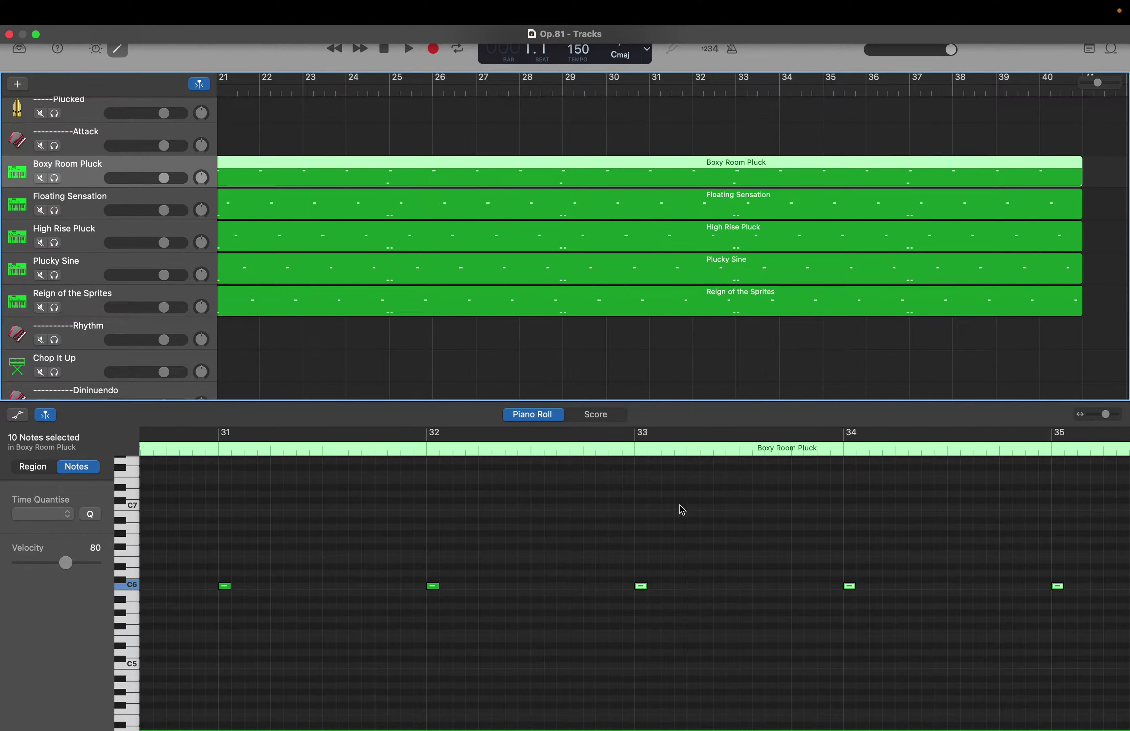
# Copy all notes from bar 33 to the region's end at bar 41 in Boxy Room Pluck and paste them at bar 57
pyautogui.click(685, 519)
pyautogui.scroll(5, 685, 519)
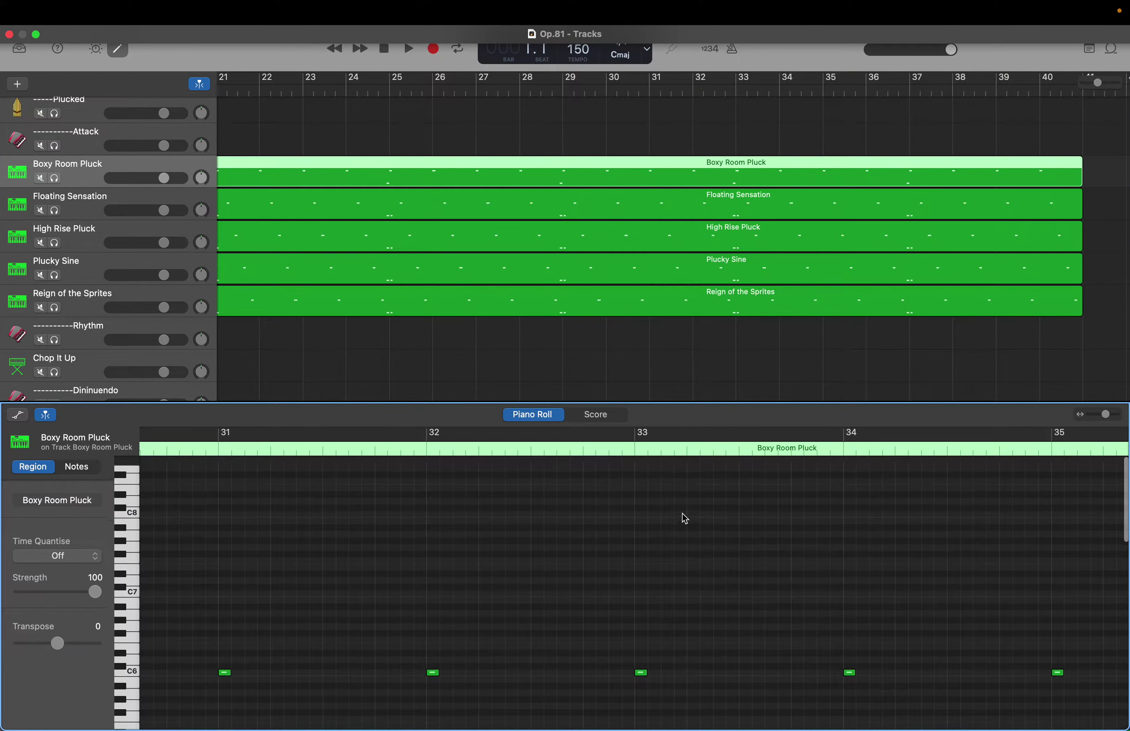
pyautogui.click(639, 466)
pyautogui.moveTo(639, 477); pyautogui.dragTo(995, 726)
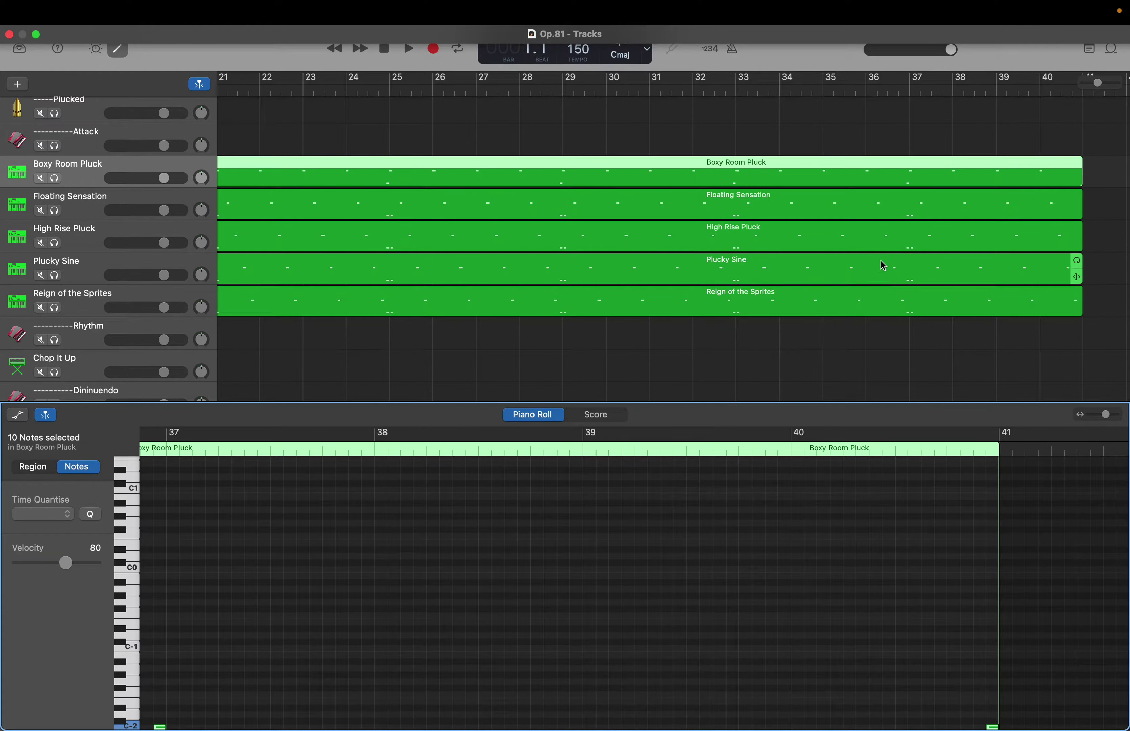
pyautogui.doubleClick(523, 48)
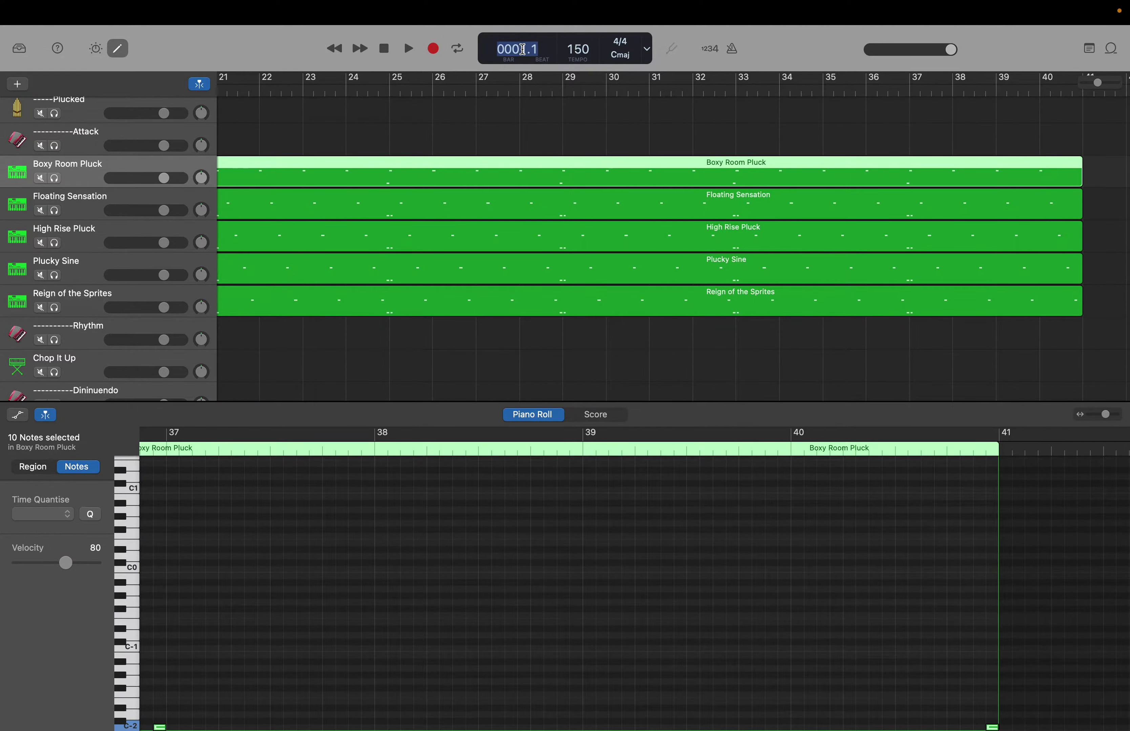
pyautogui.write('57')
pyautogui.press('Return')
pyautogui.hotkey('shift', '.')
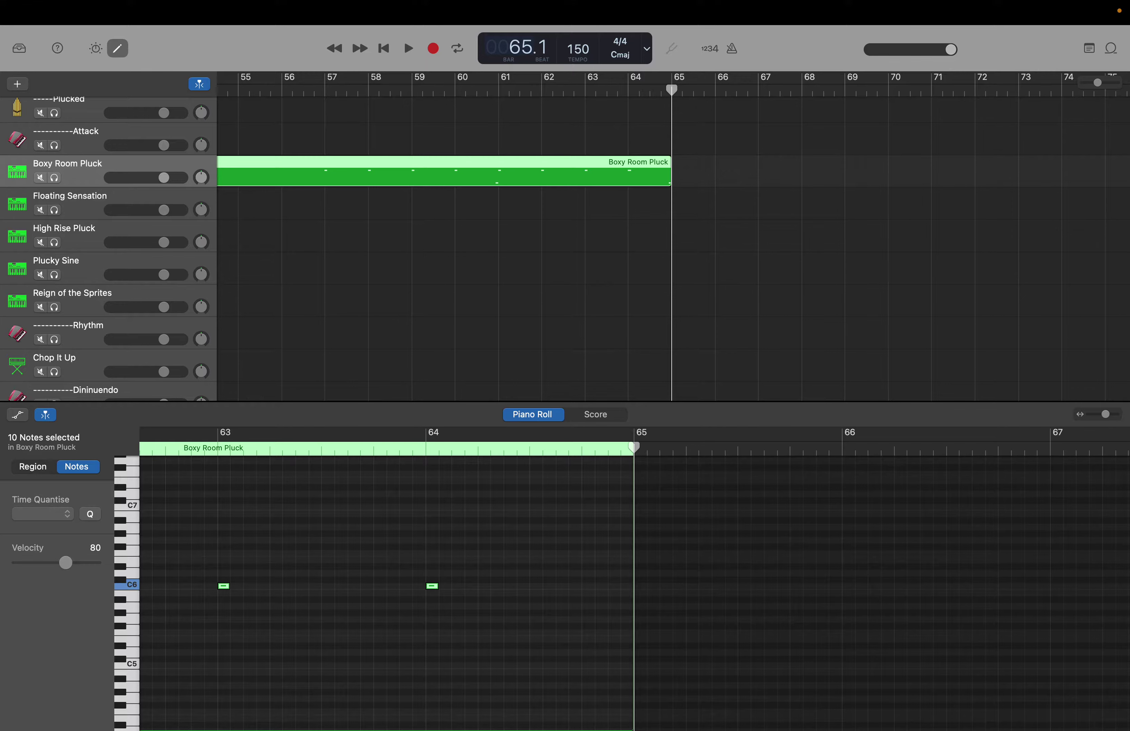
# Paste the copied Boxy Room Pluck notes again at bar 81 and at bar 105
pyautogui.moveTo(565, 6)
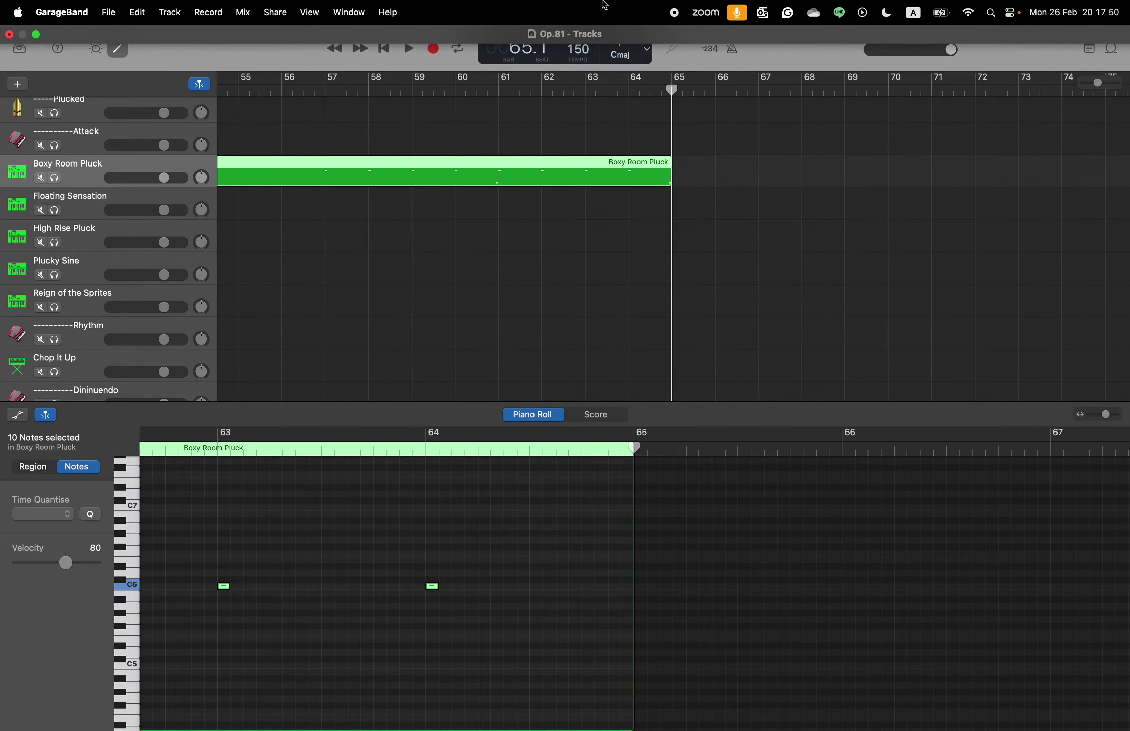
pyautogui.doubleClick(518, 42)
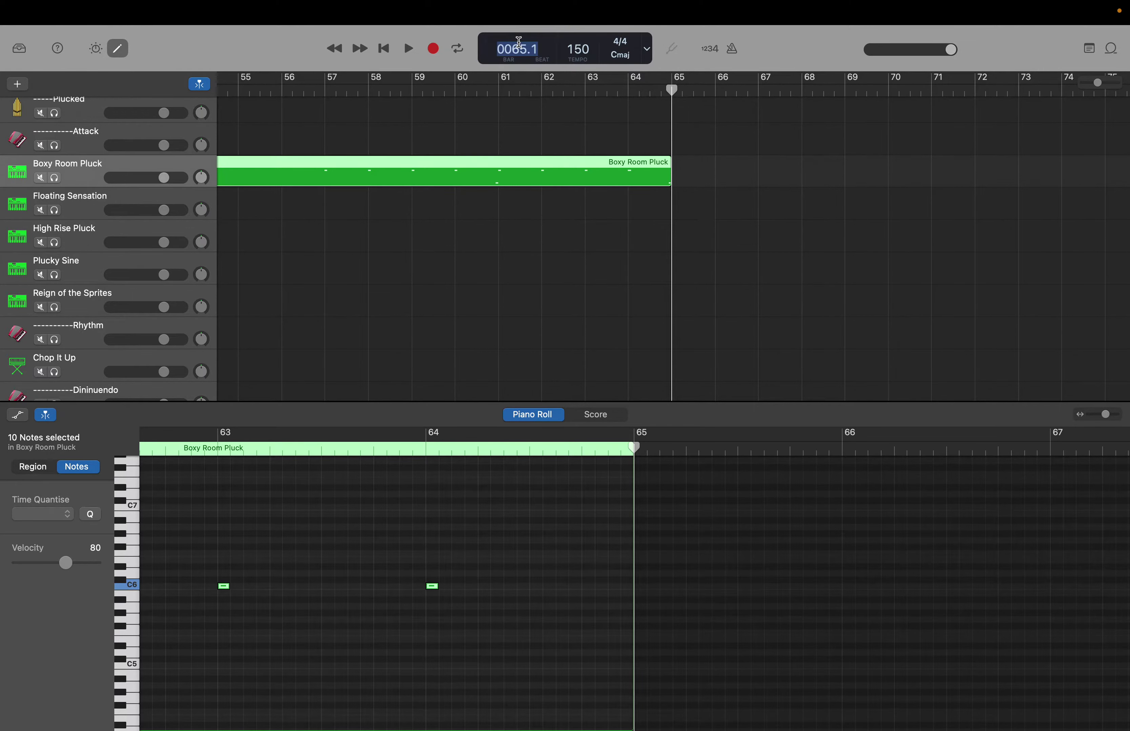
pyautogui.write('82')
pyautogui.press('BackSpace')
pyautogui.write('9')
pyautogui.press('Return')
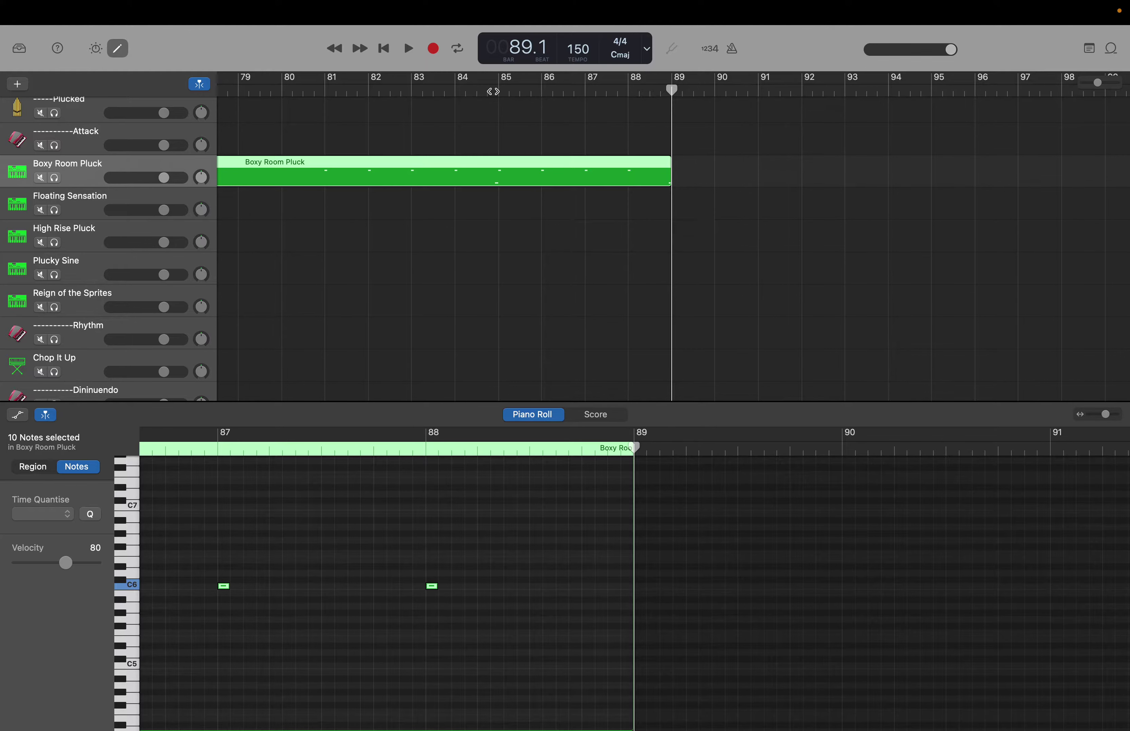
pyautogui.doubleClick(524, 48)
pyautogui.write('105')
pyautogui.press('Return')
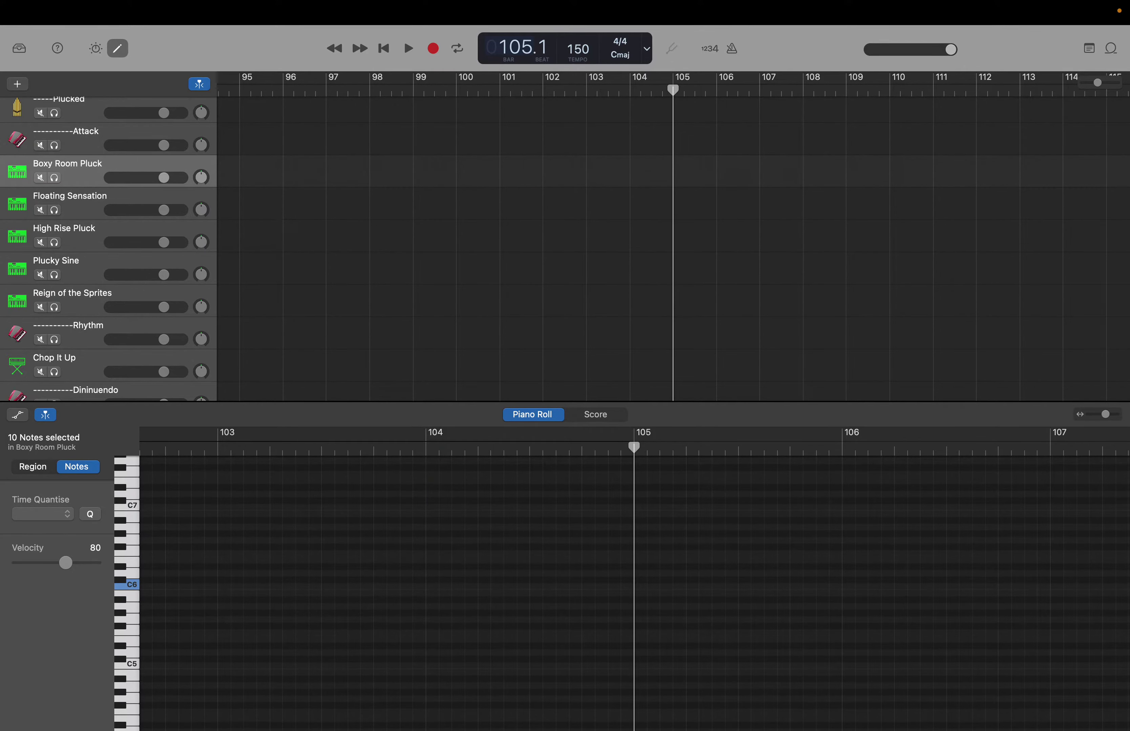
pyautogui.hotkey('shift', '.')
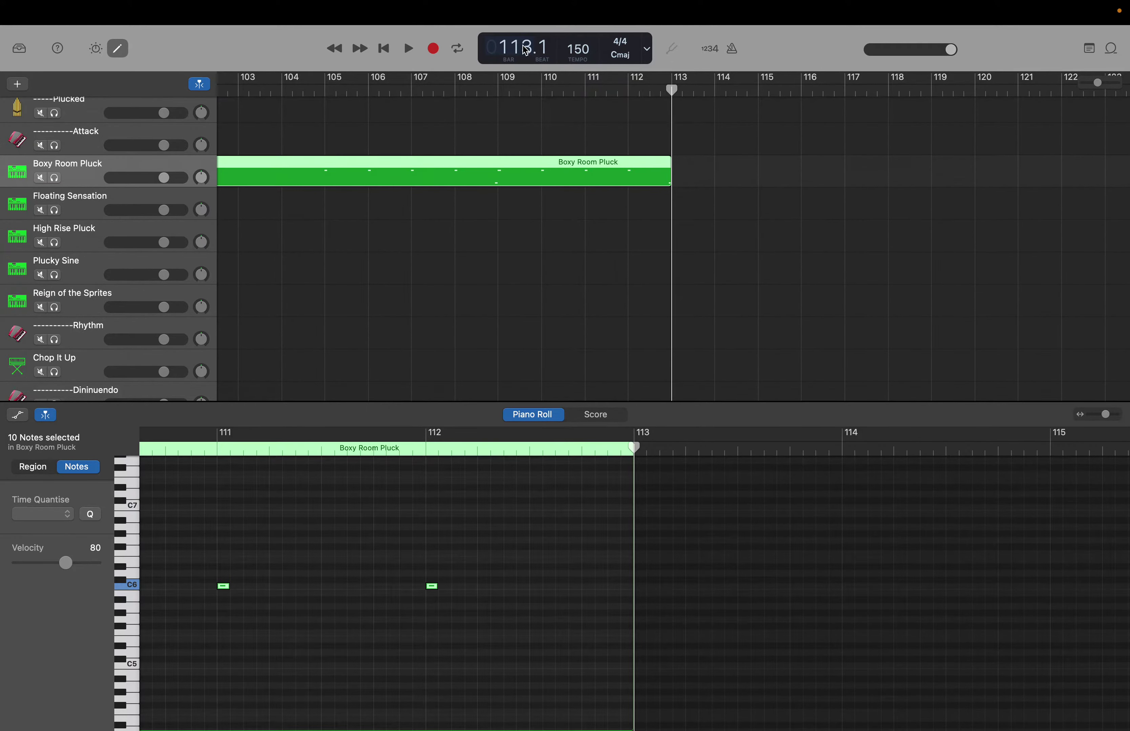
# Copy all Floating Sensation notes from bar 33 to the region's end at bar 41 and paste them at bar 57
pyautogui.click(98, 203)
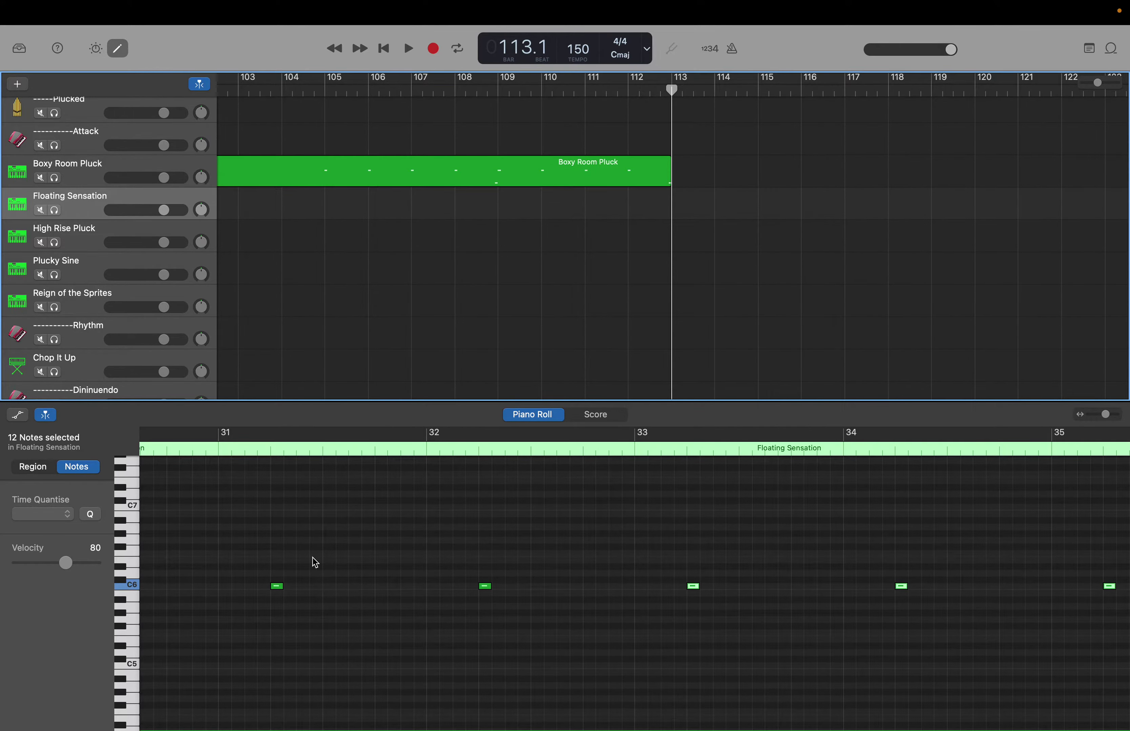
pyautogui.hscroll(4, 569, 568)
pyautogui.scroll(3, 570, 568)
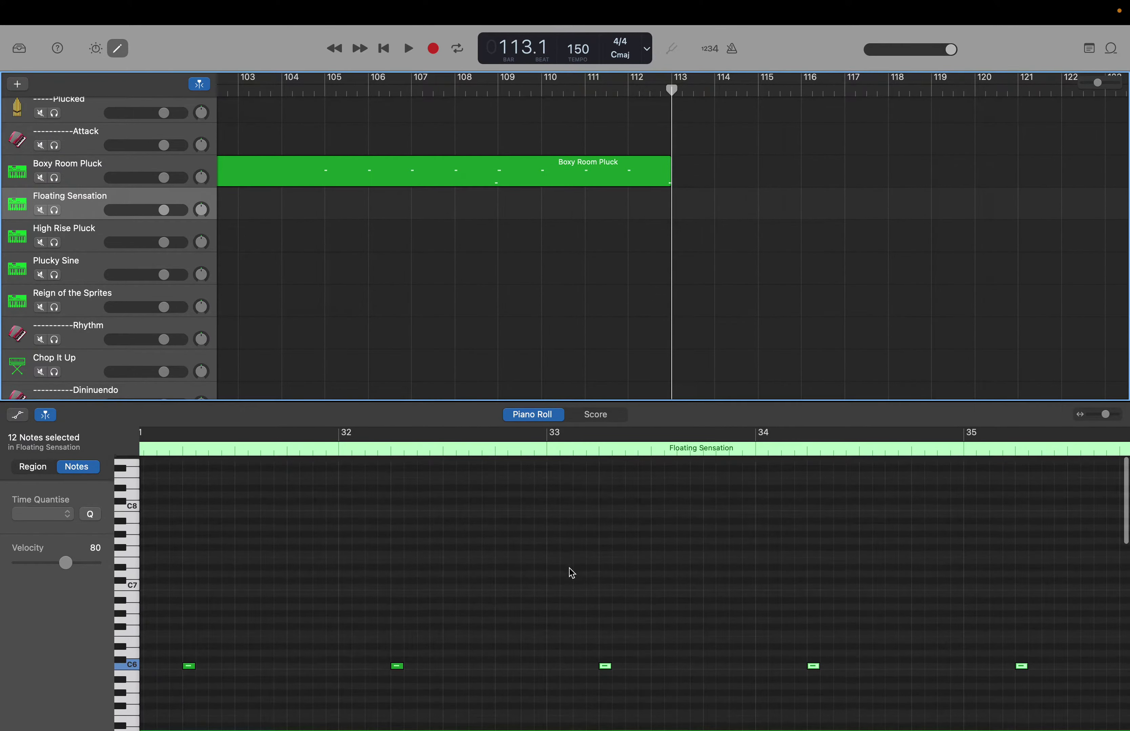
pyautogui.scroll(-1, 570, 569)
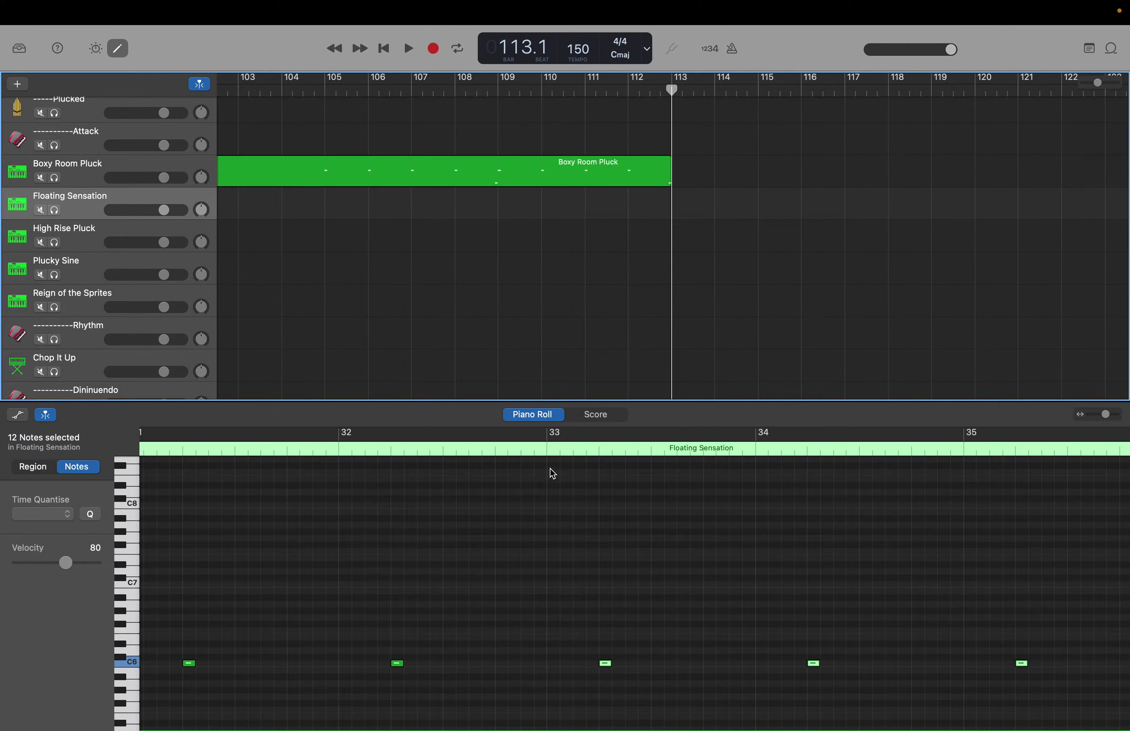
pyautogui.moveTo(552, 464); pyautogui.dragTo(902, 723)
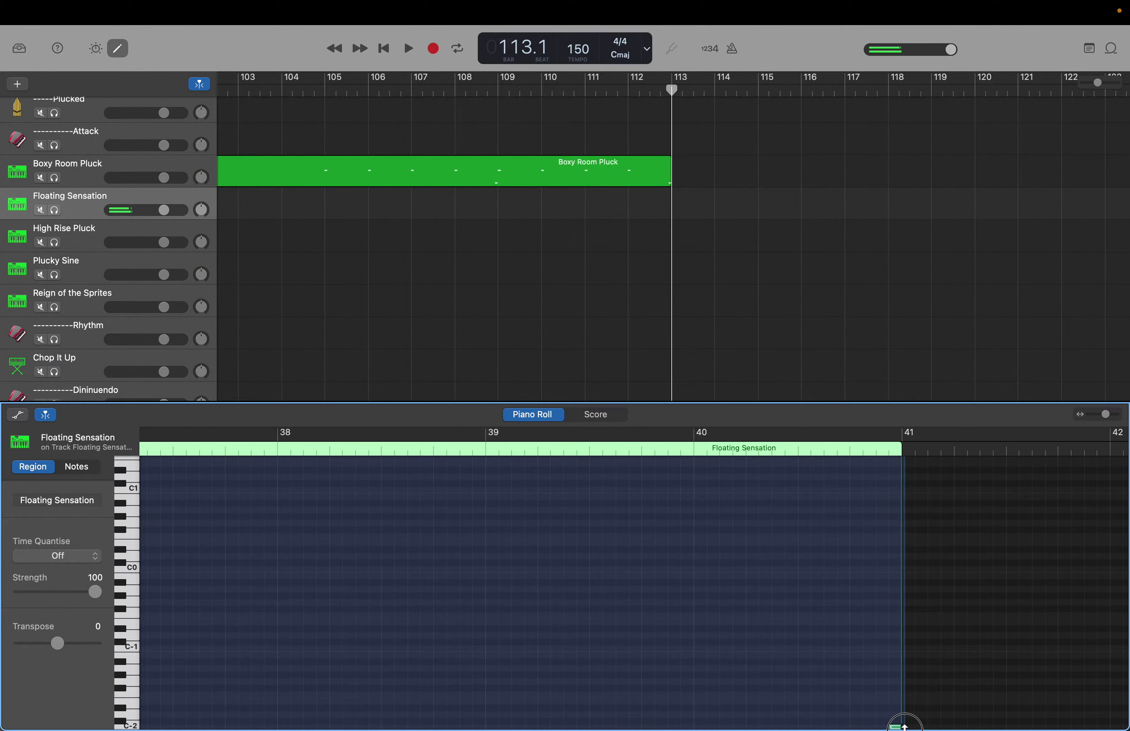
pyautogui.moveTo(902, 726); pyautogui.dragTo(900, 727)
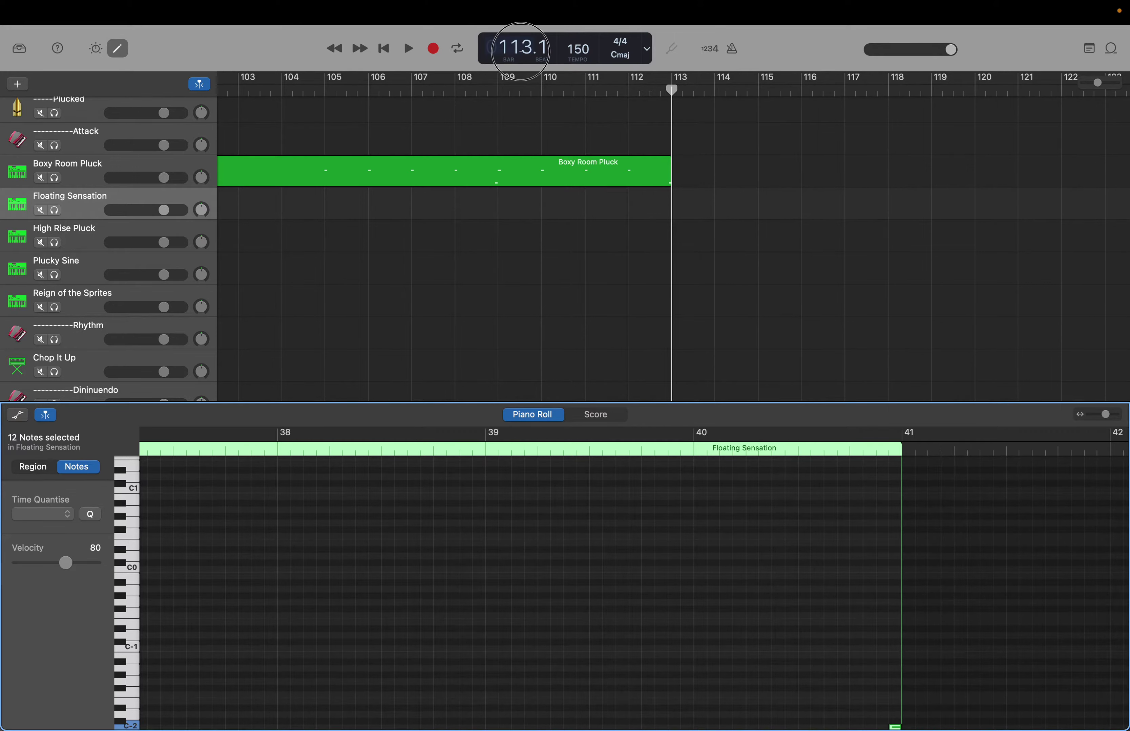
pyautogui.doubleClick(521, 50)
pyautogui.write('57')
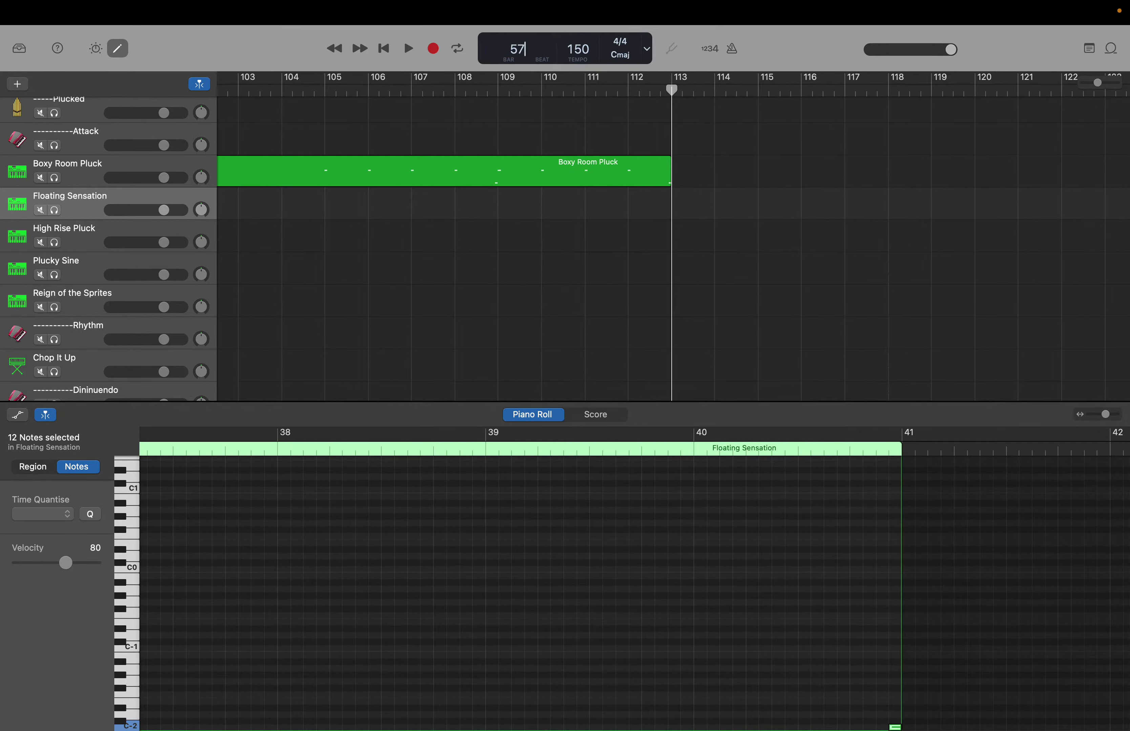
pyautogui.press('Return')
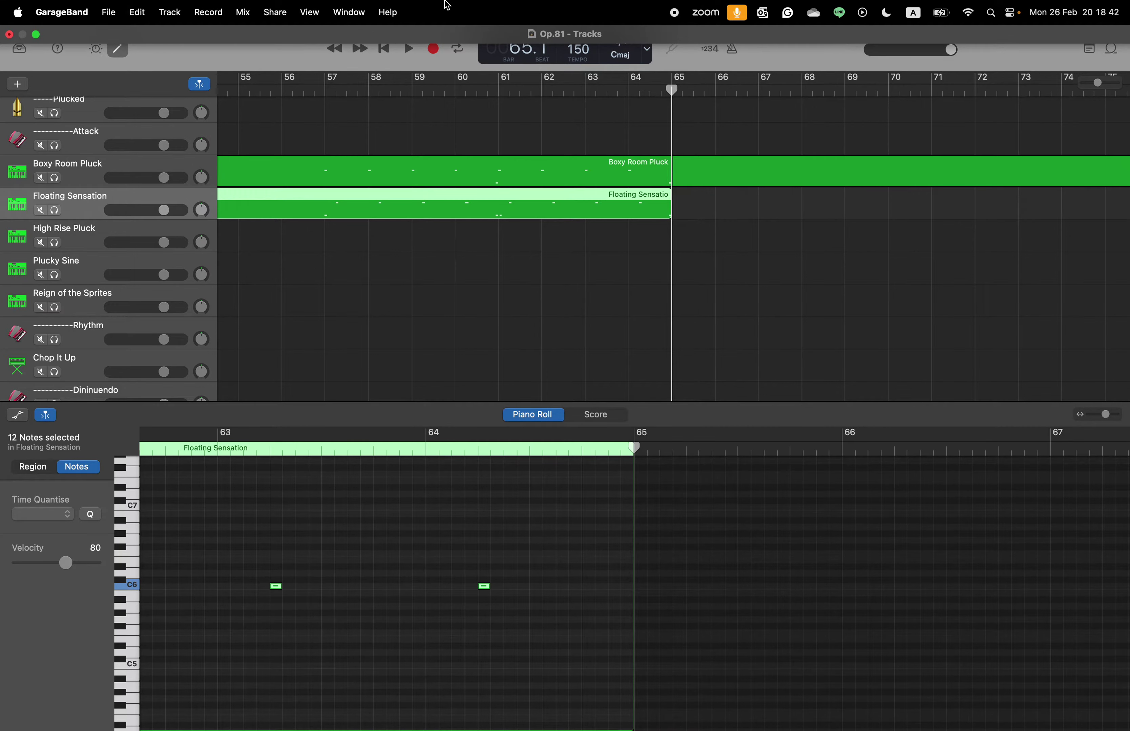
# Paste the copied Floating Sensation notes again at bar 81 and at bar 105
pyautogui.doubleClick(510, 49)
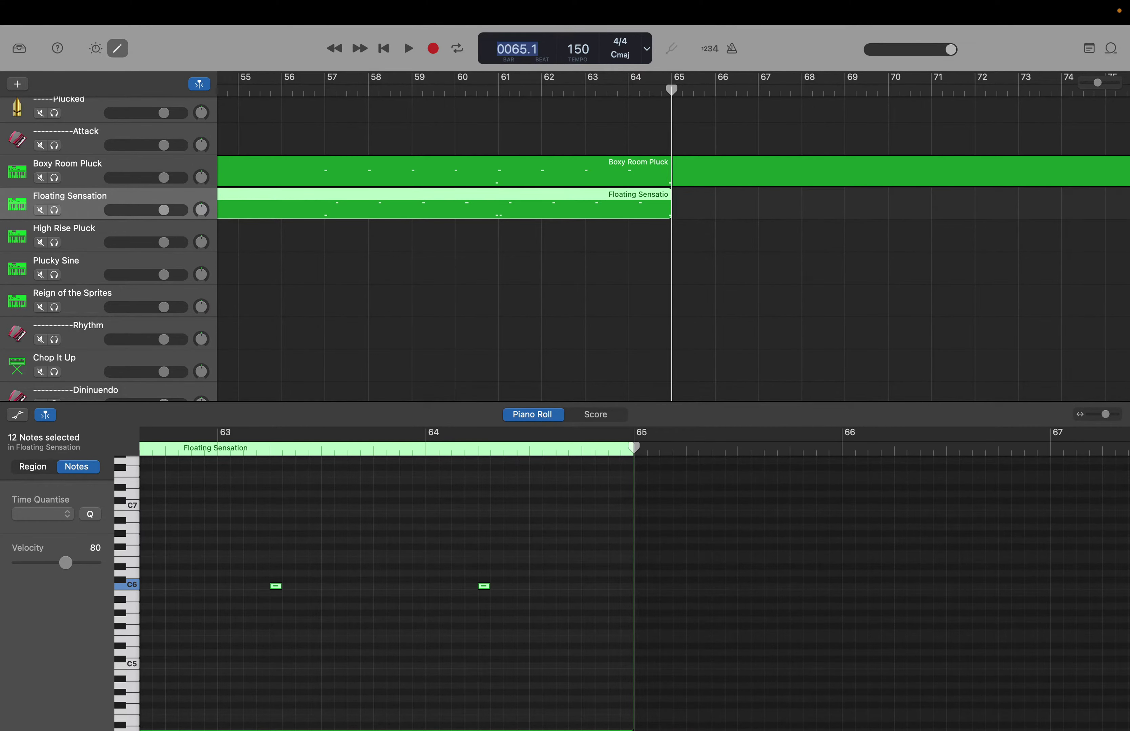
pyautogui.write('81')
pyautogui.press('Return')
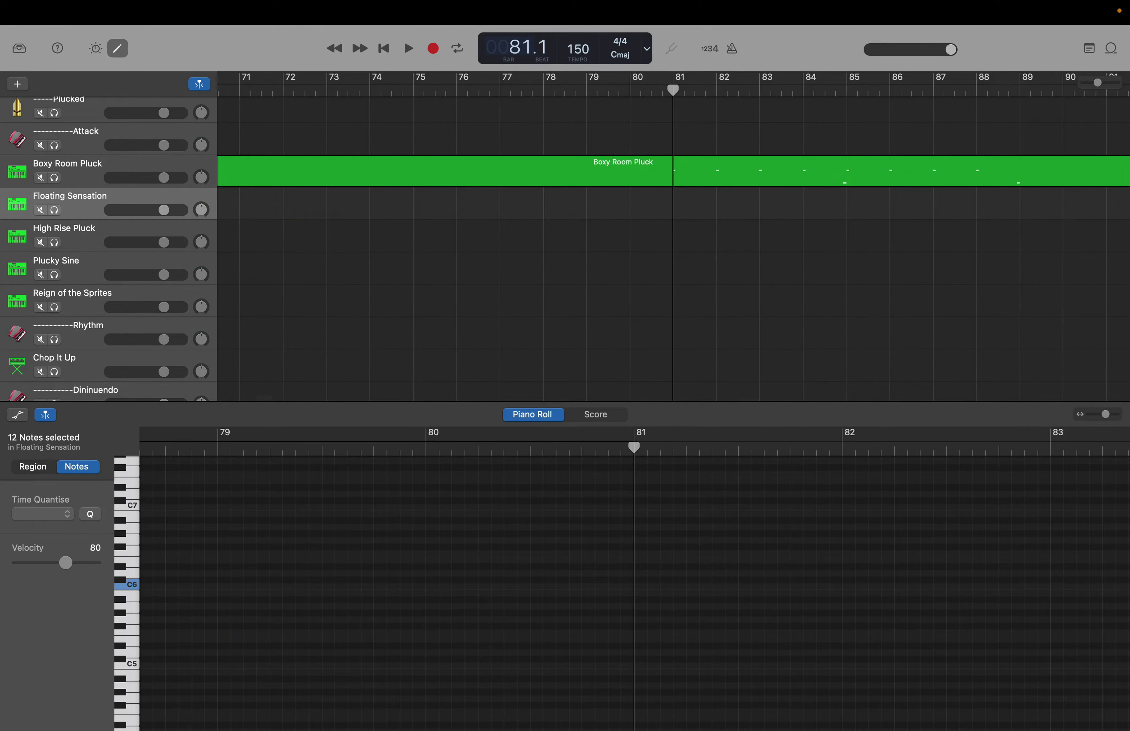
pyautogui.hotkey('shift', '.')
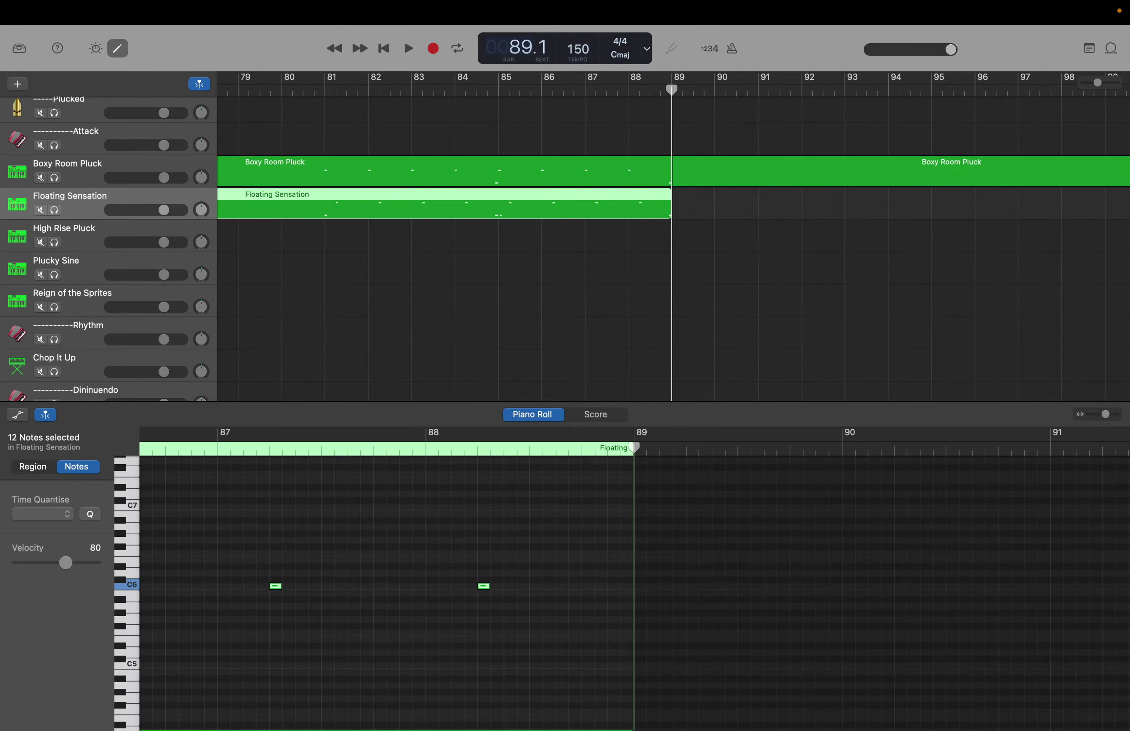
pyautogui.doubleClick(515, 47)
pyautogui.write('105')
pyautogui.press('Return')
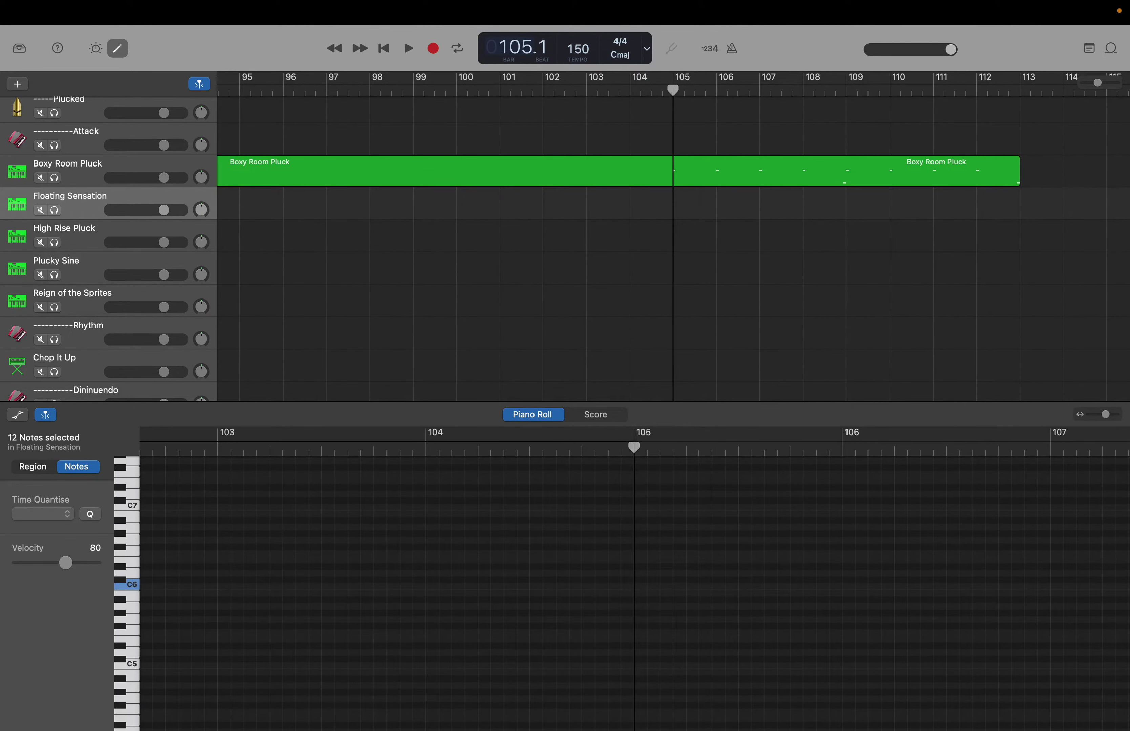
pyautogui.press('super+v')
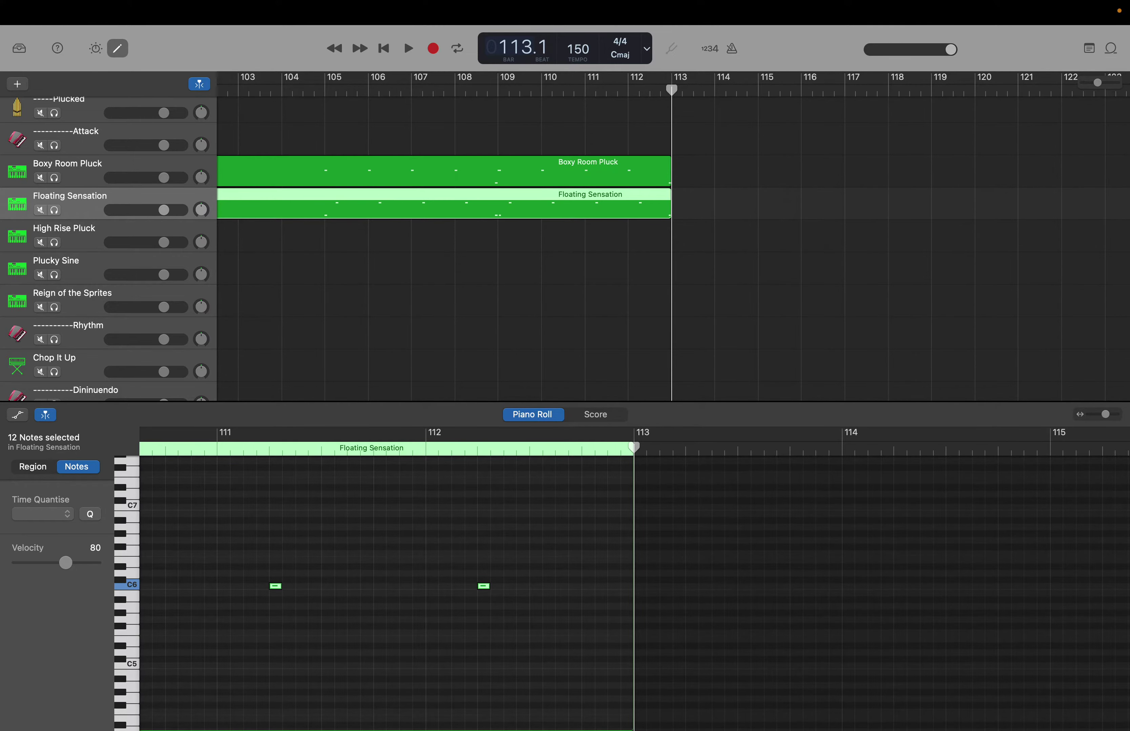
# Copy all High Rise Pluck notes from bar 33 to the region's end at bar 41 and paste them at bar 57
pyautogui.click(86, 244)
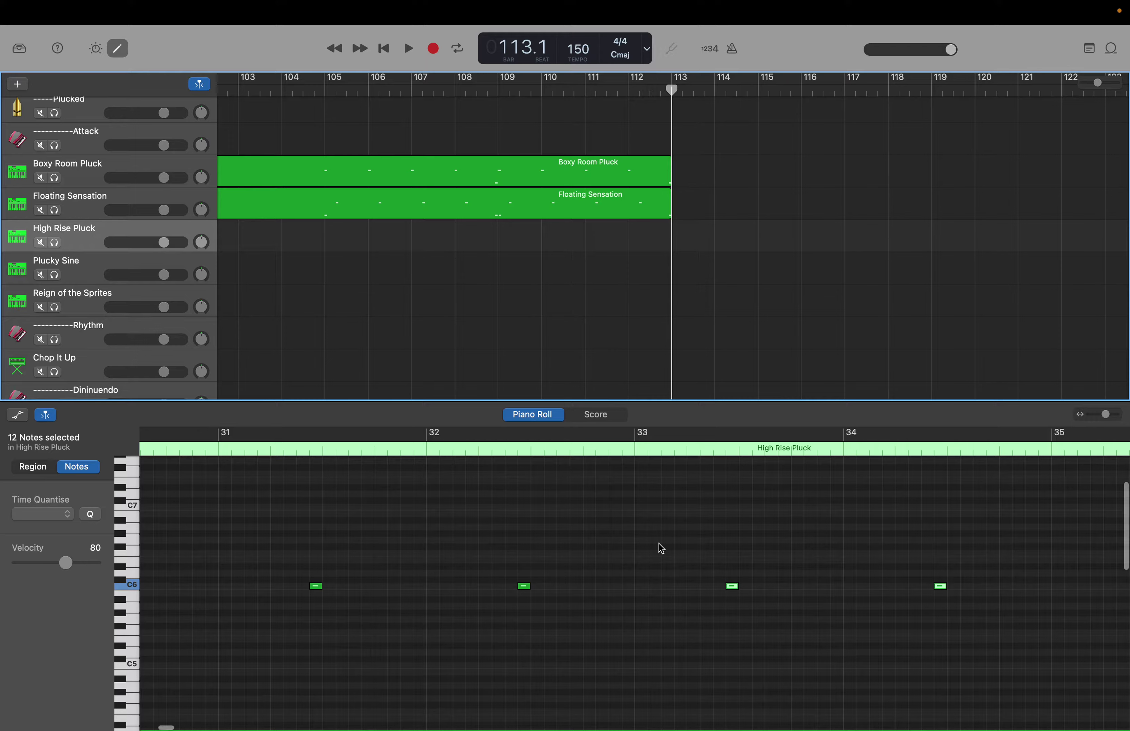
pyautogui.scroll(4, 659, 543)
pyautogui.moveTo(644, 469); pyautogui.dragTo(840, 725)
pyautogui.moveTo(841, 726)
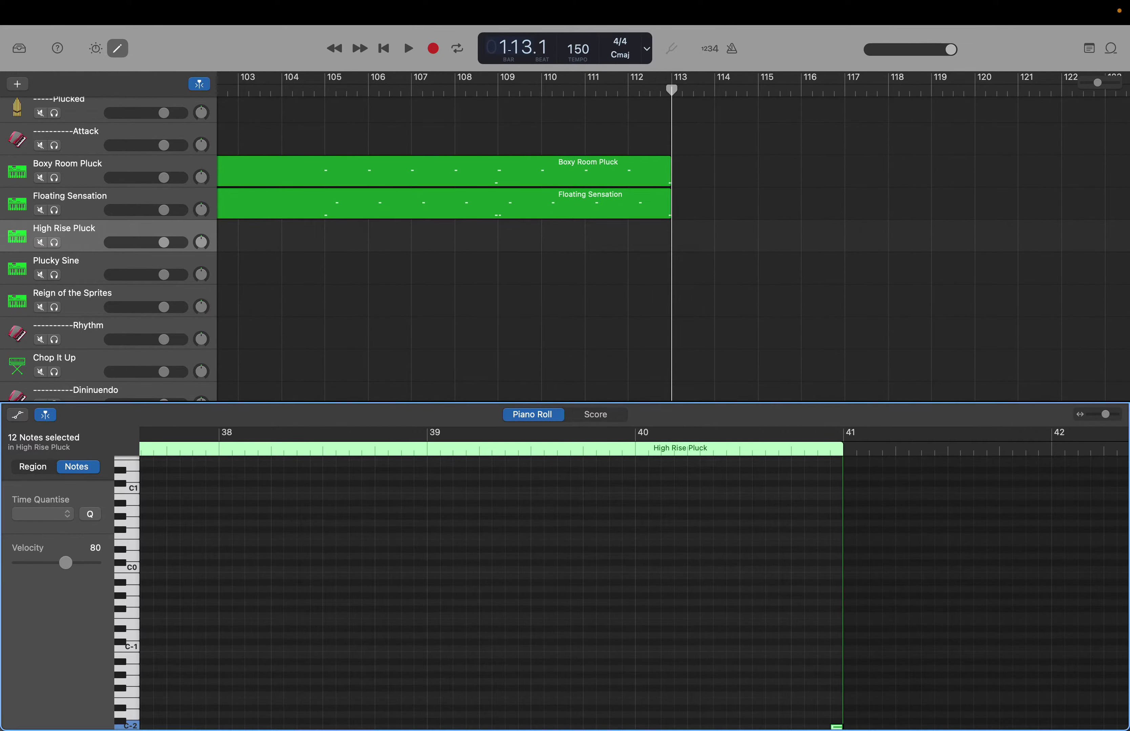
pyautogui.doubleClick(509, 50)
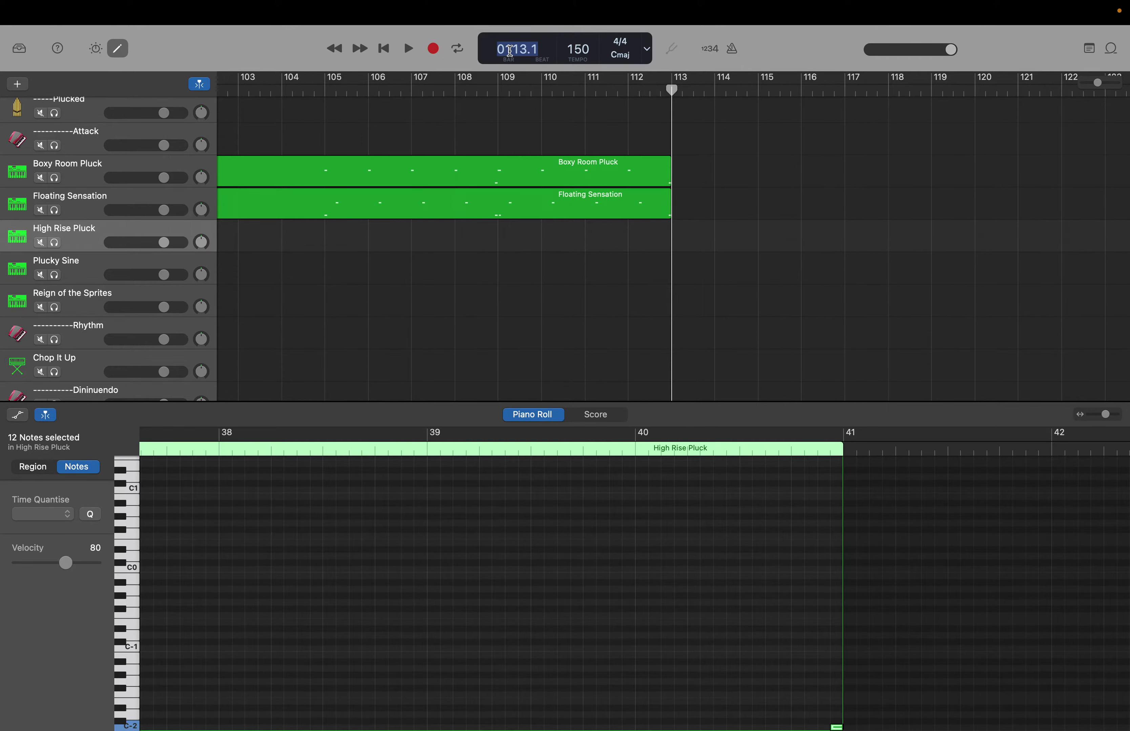
pyautogui.write('57')
pyautogui.press('Return')
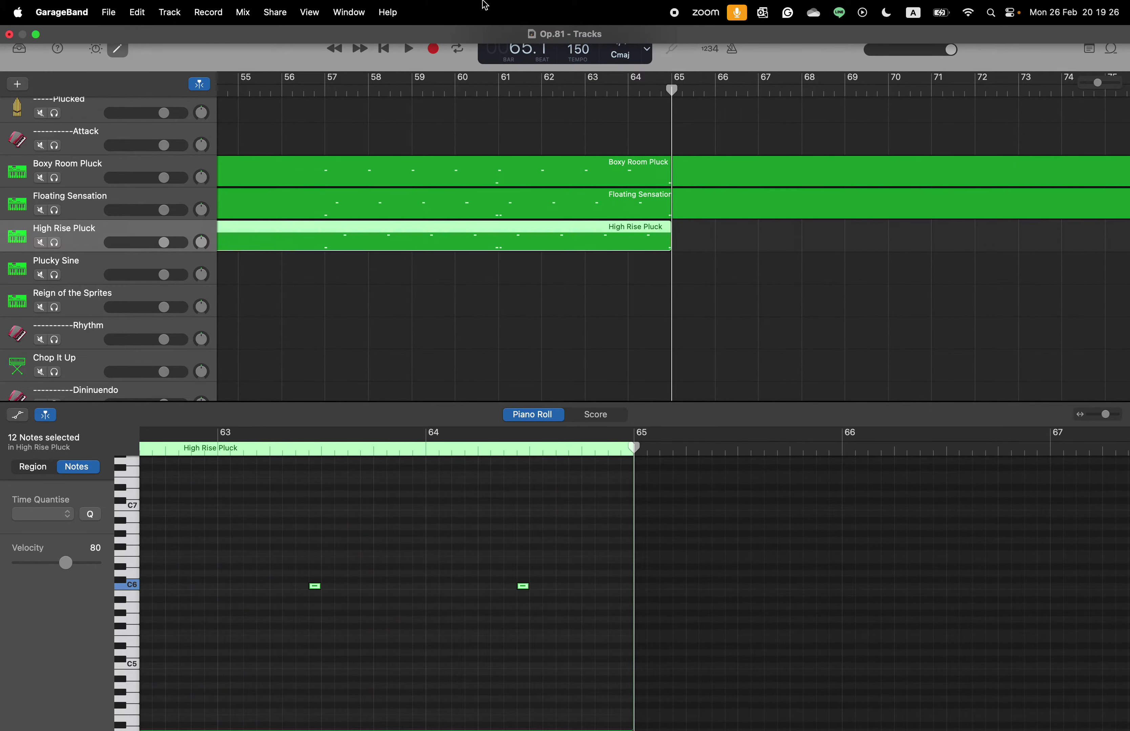
# Paste the copied High Rise Pluck notes again at bar 81 and at bar 105
pyautogui.doubleClick(517, 49)
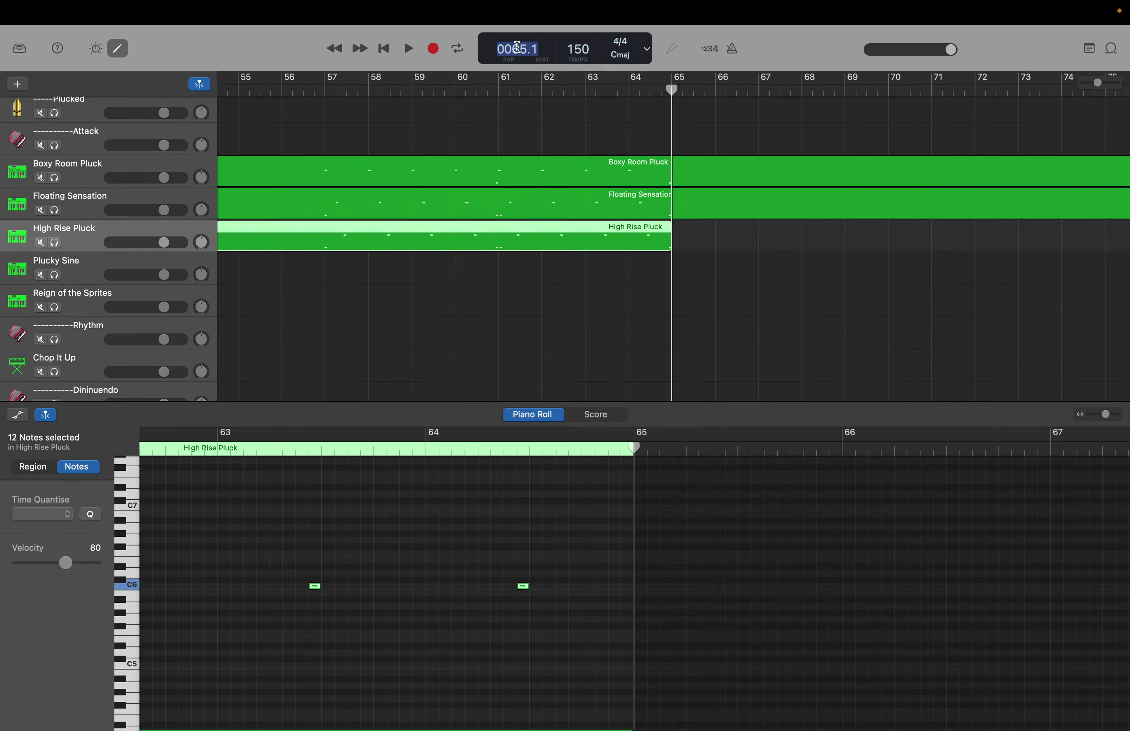
pyautogui.write('81')
pyautogui.press('Return')
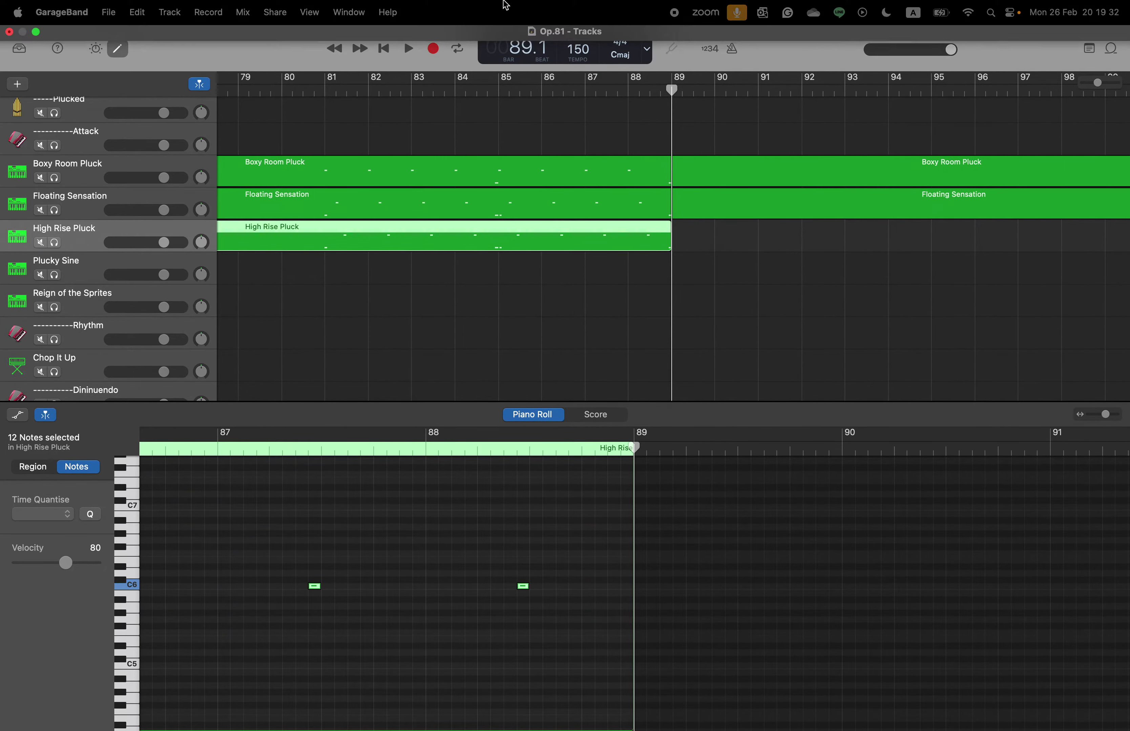
pyautogui.doubleClick(532, 50)
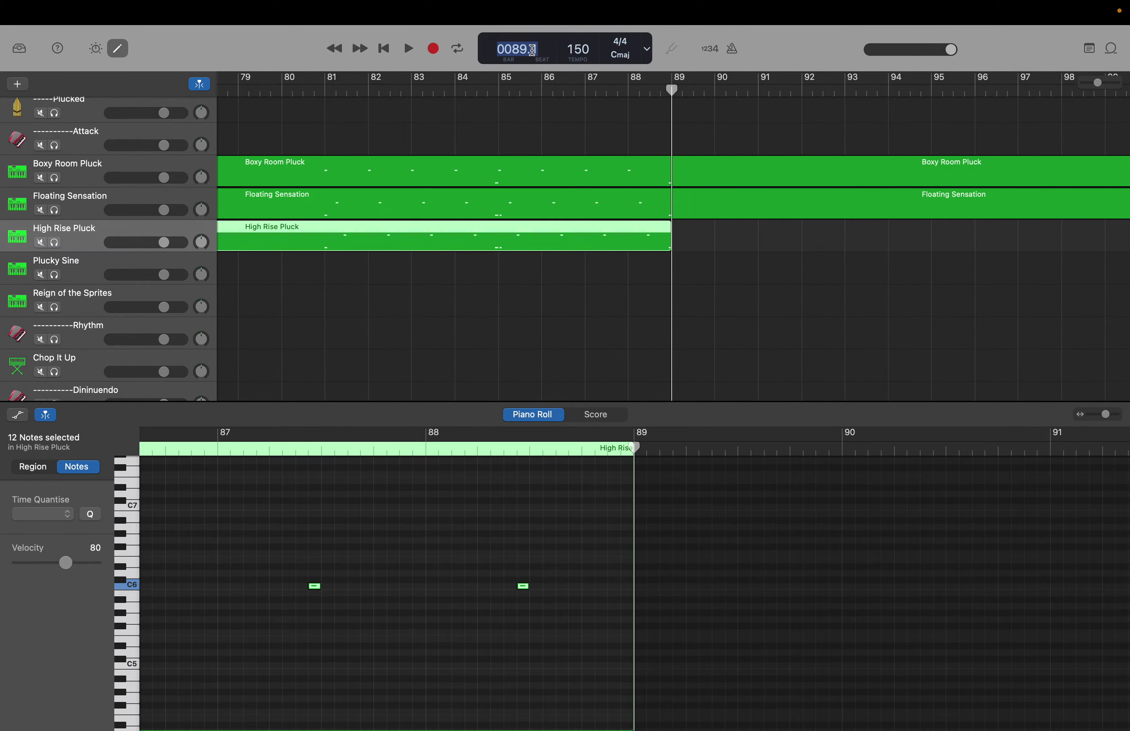
pyautogui.write('105')
pyautogui.press('Return')
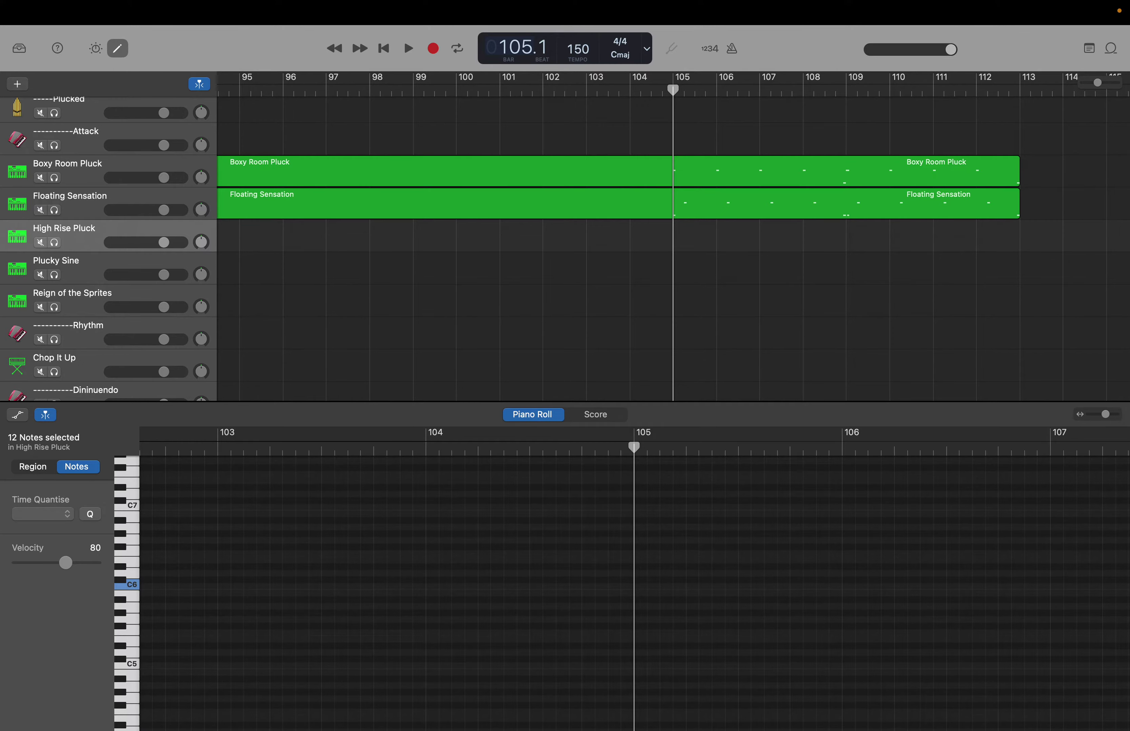
pyautogui.press('super+z')
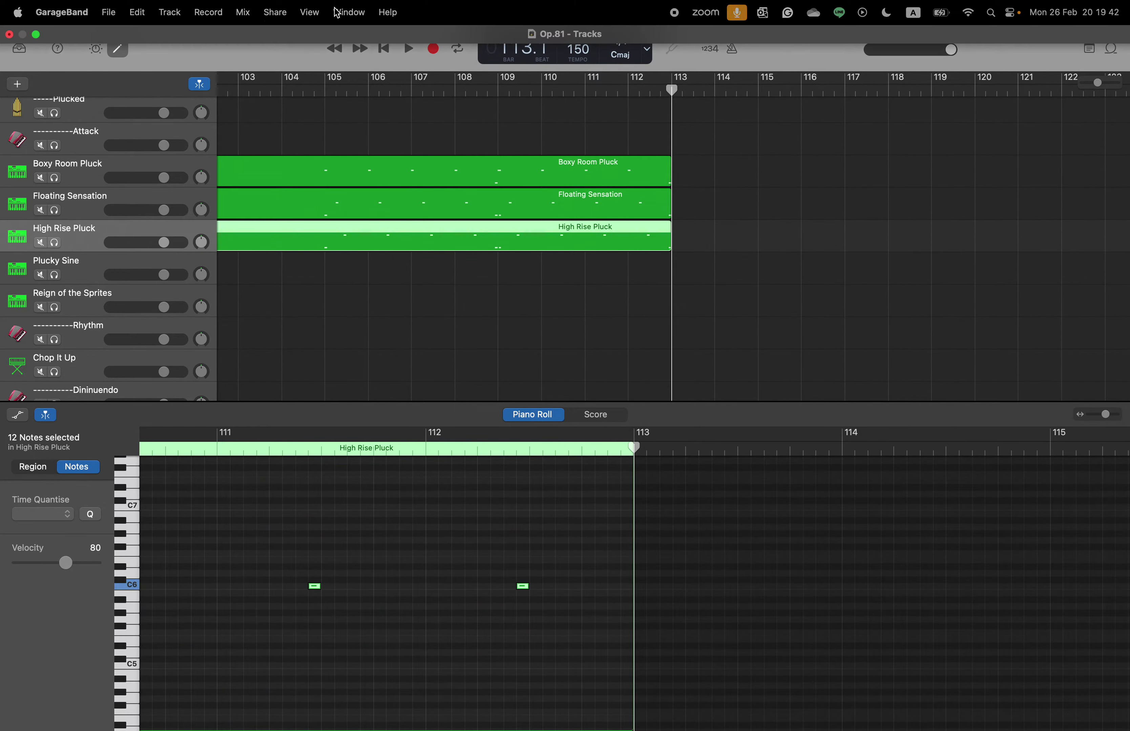
# Copy all Plucky Sine notes from bar 33 to the region's end at bar 41 and paste them at bar 57
pyautogui.click(91, 264)
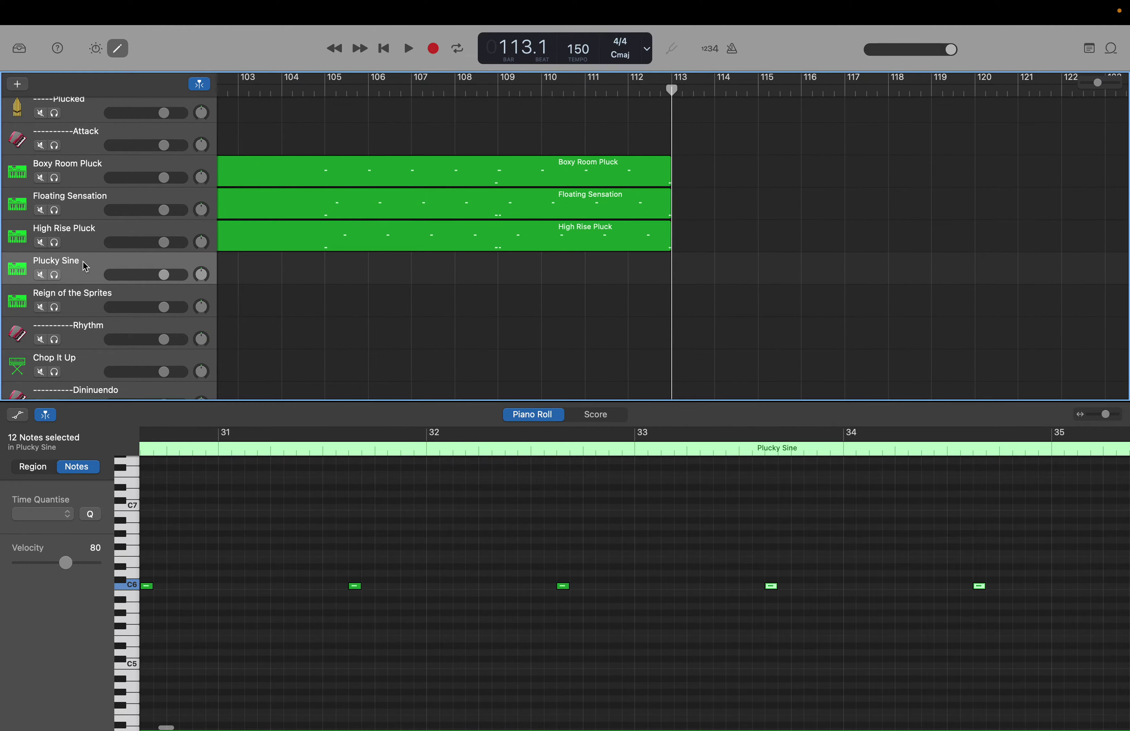
pyautogui.scroll(4, 629, 620)
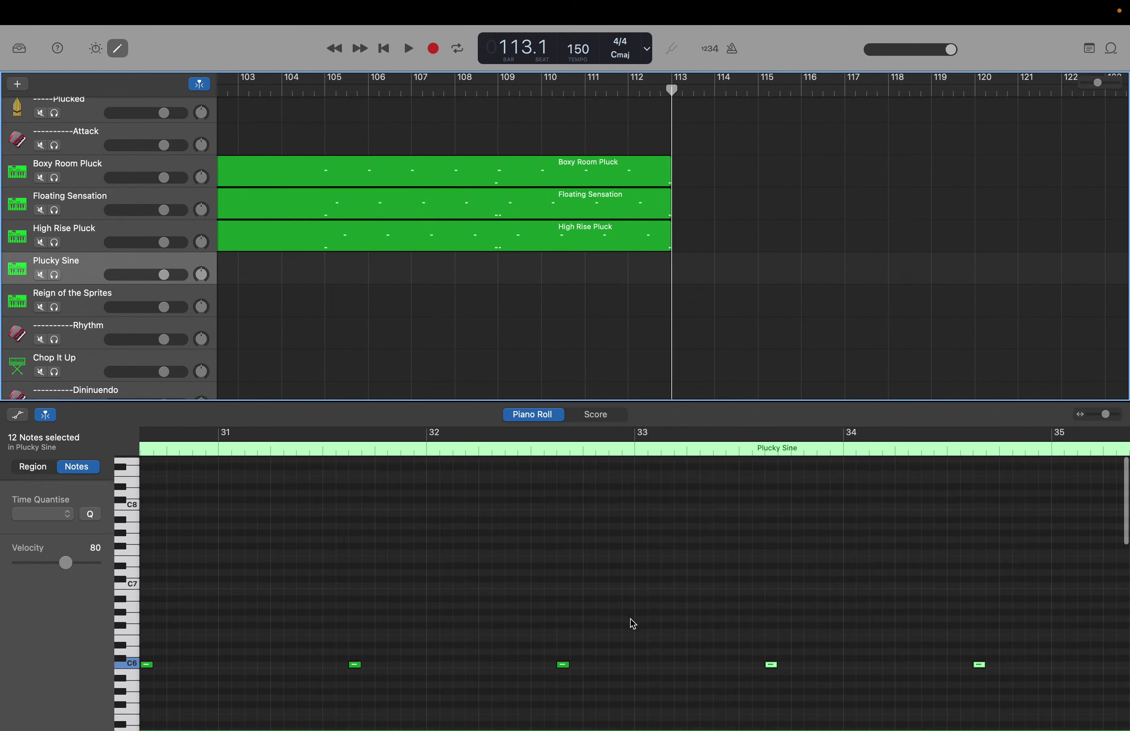
pyautogui.moveTo(641, 462); pyautogui.dragTo(911, 727)
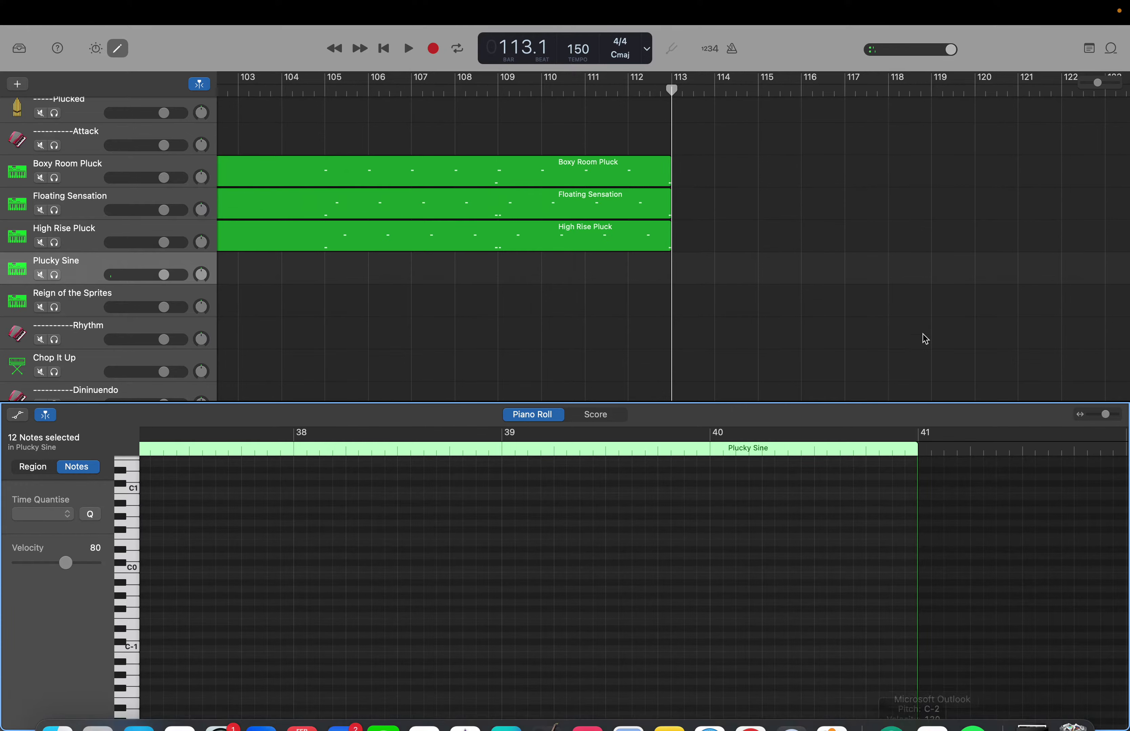
pyautogui.doubleClick(501, 48)
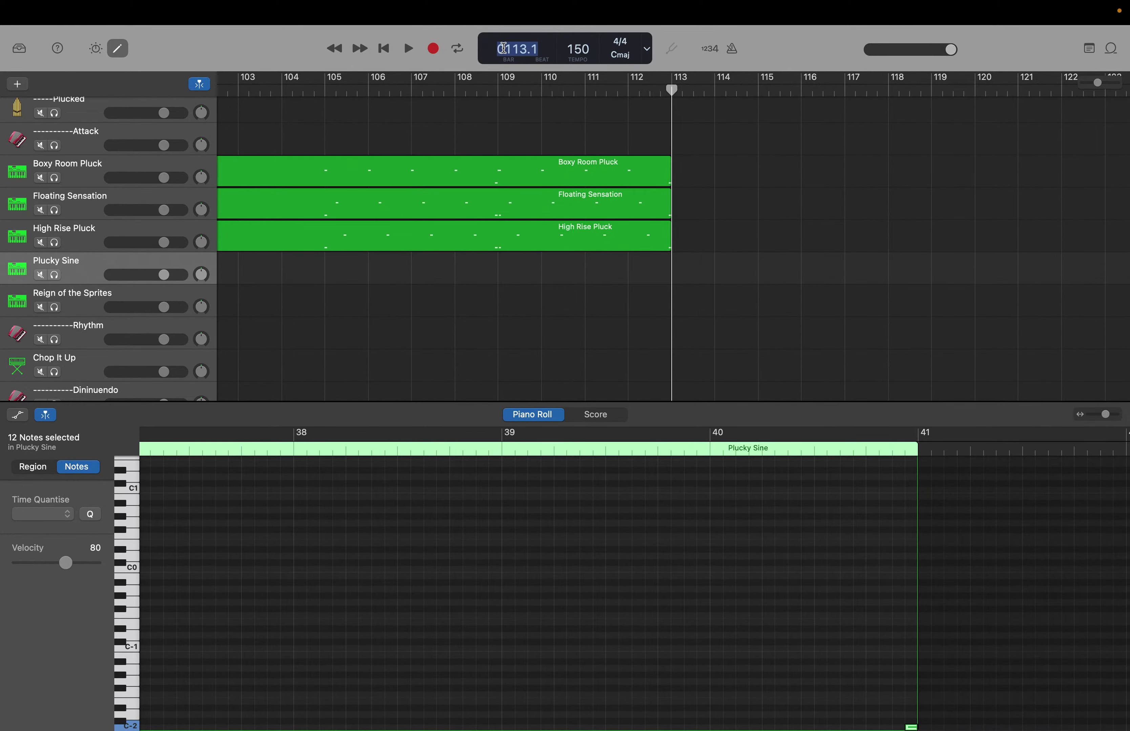
pyautogui.write('57')
pyautogui.press('Return')
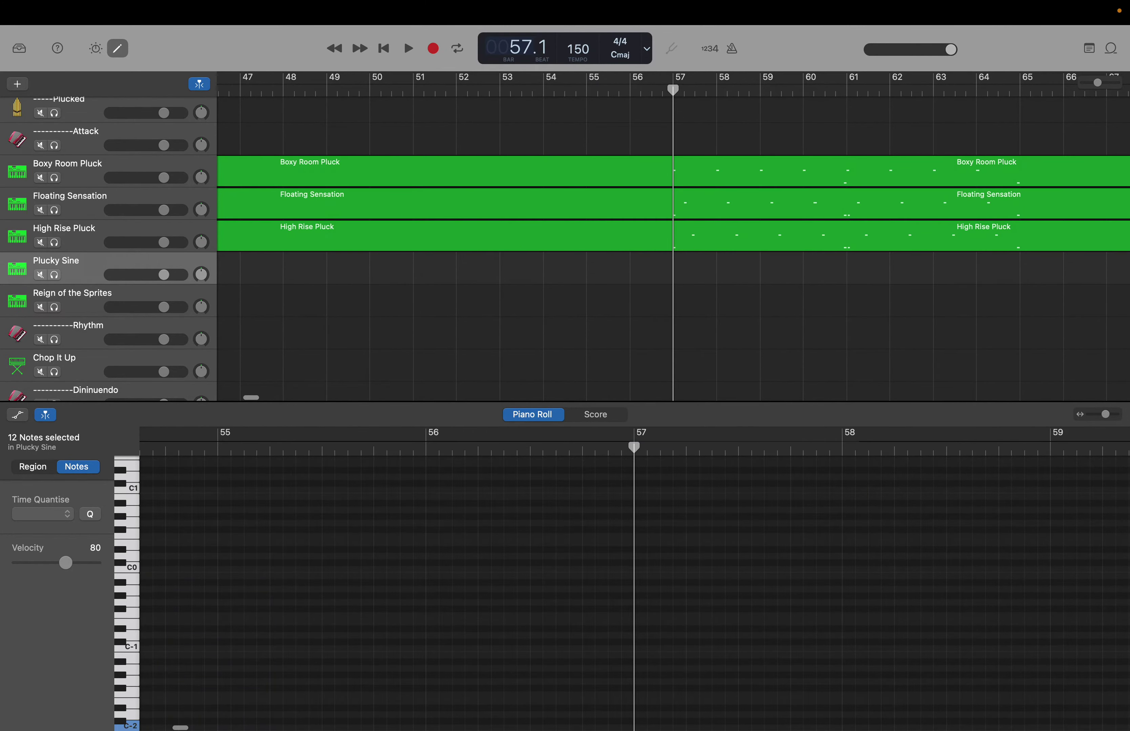
pyautogui.moveTo(528, 61); pyautogui.dragTo(536, 53)
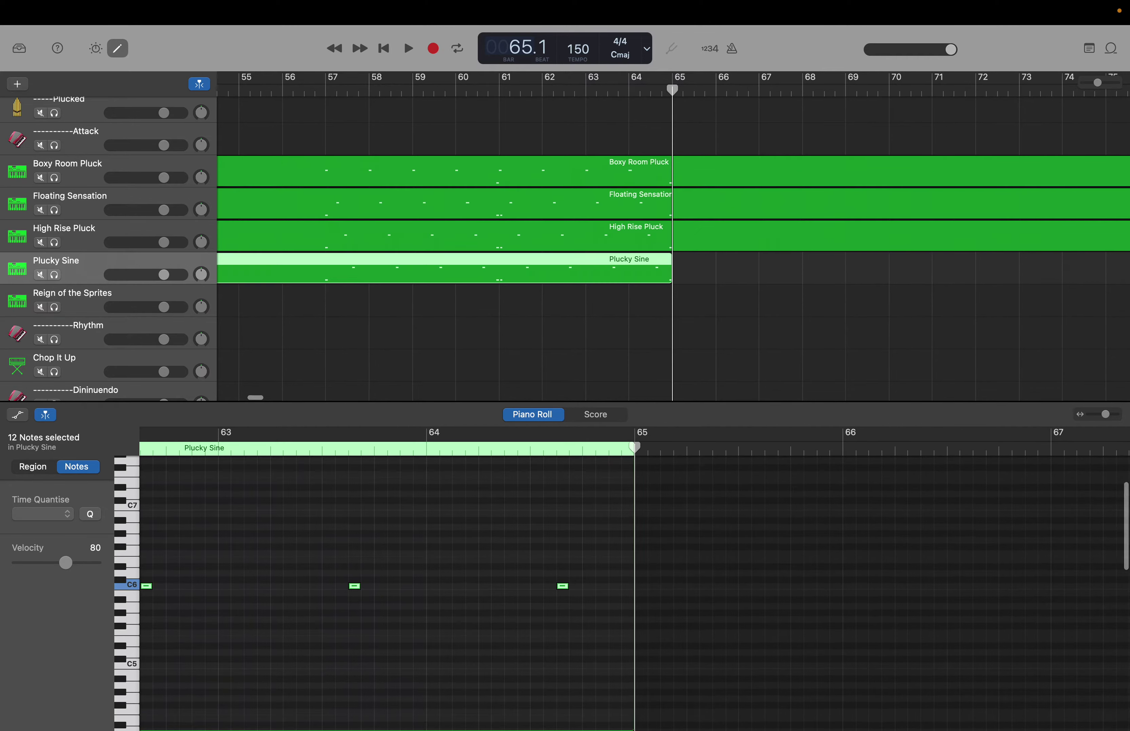
# Paste the copied Plucky Sine notes again at bar 81 and at bar 105
pyautogui.doubleClick(535, 49)
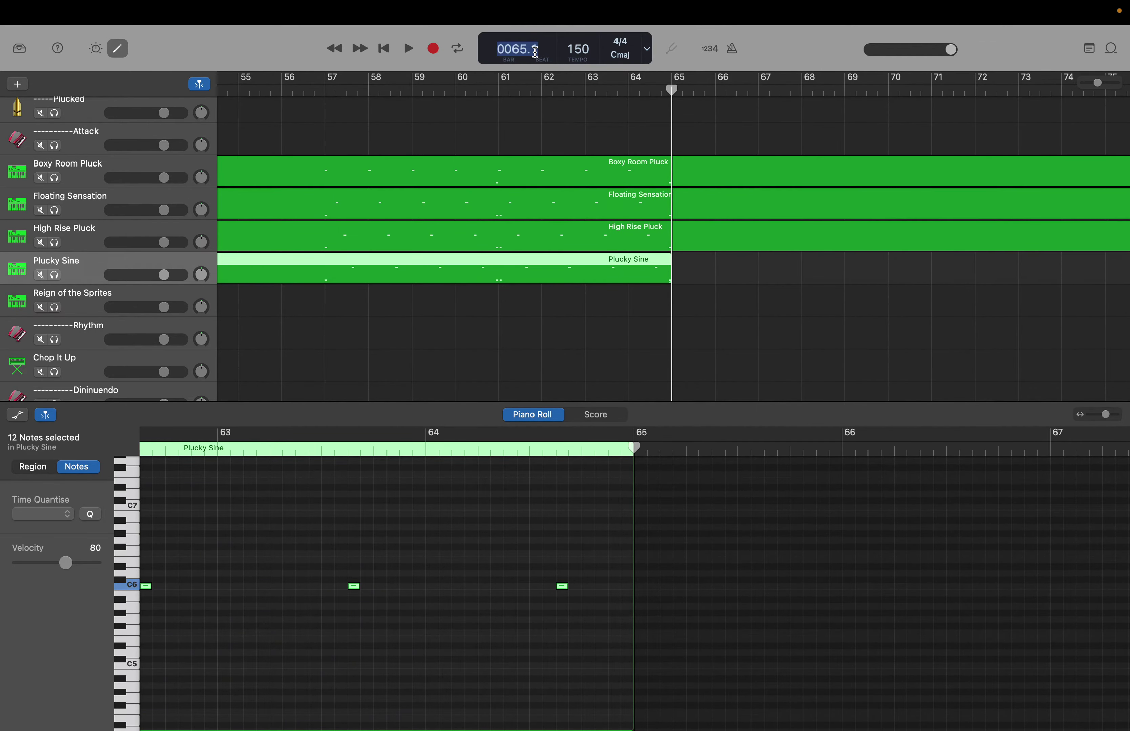
pyautogui.write('89')
pyautogui.press('Return')
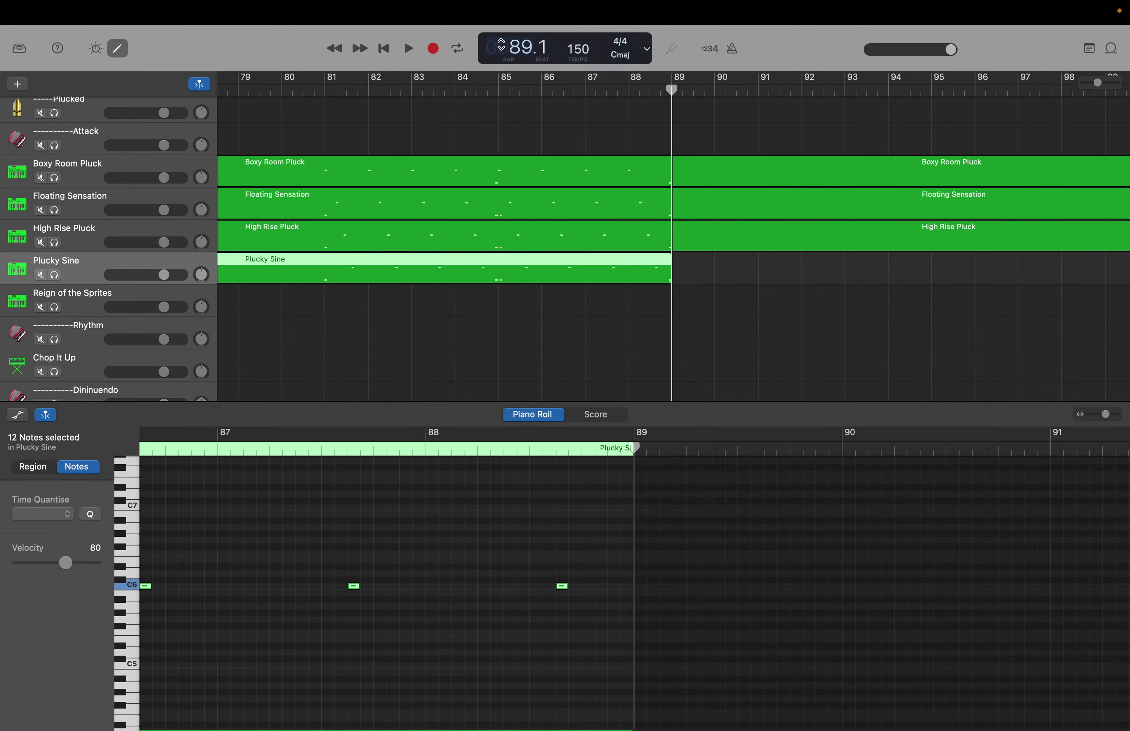
pyautogui.doubleClick(501, 45)
pyautogui.write('105')
pyautogui.press('Return')
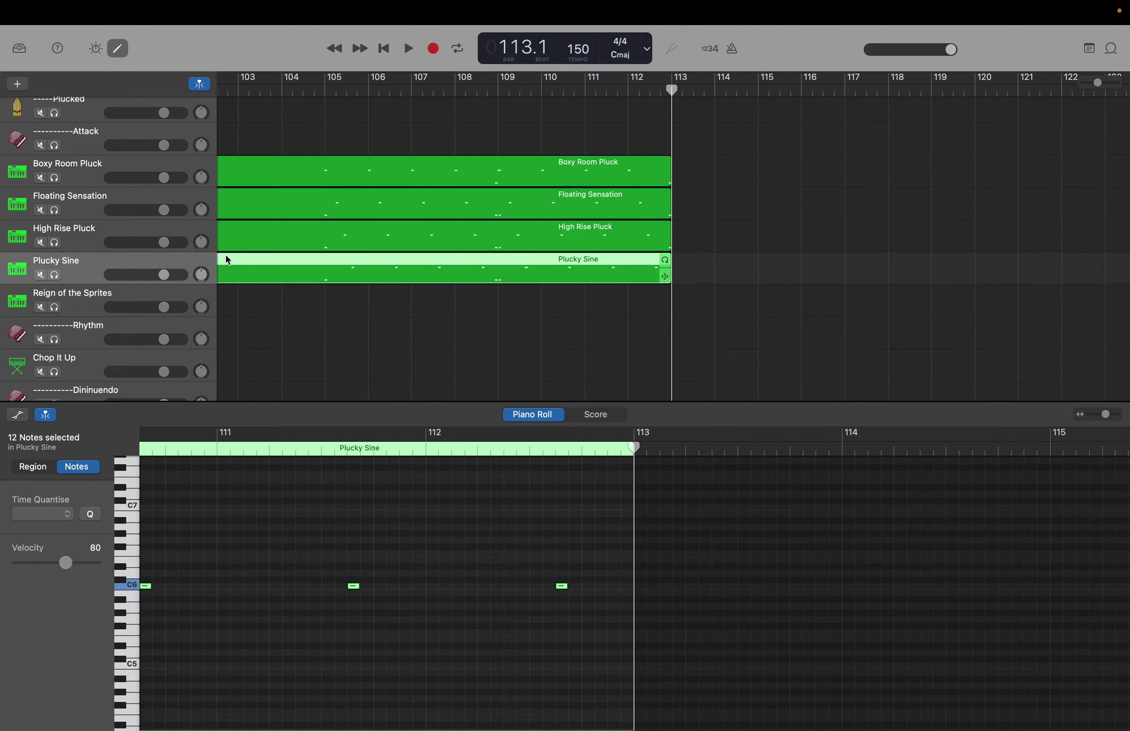
# Copy all Reign of the Sprites notes from bar 33 to the region's end at bar 41 and paste them at bar 57
pyautogui.click(80, 303)
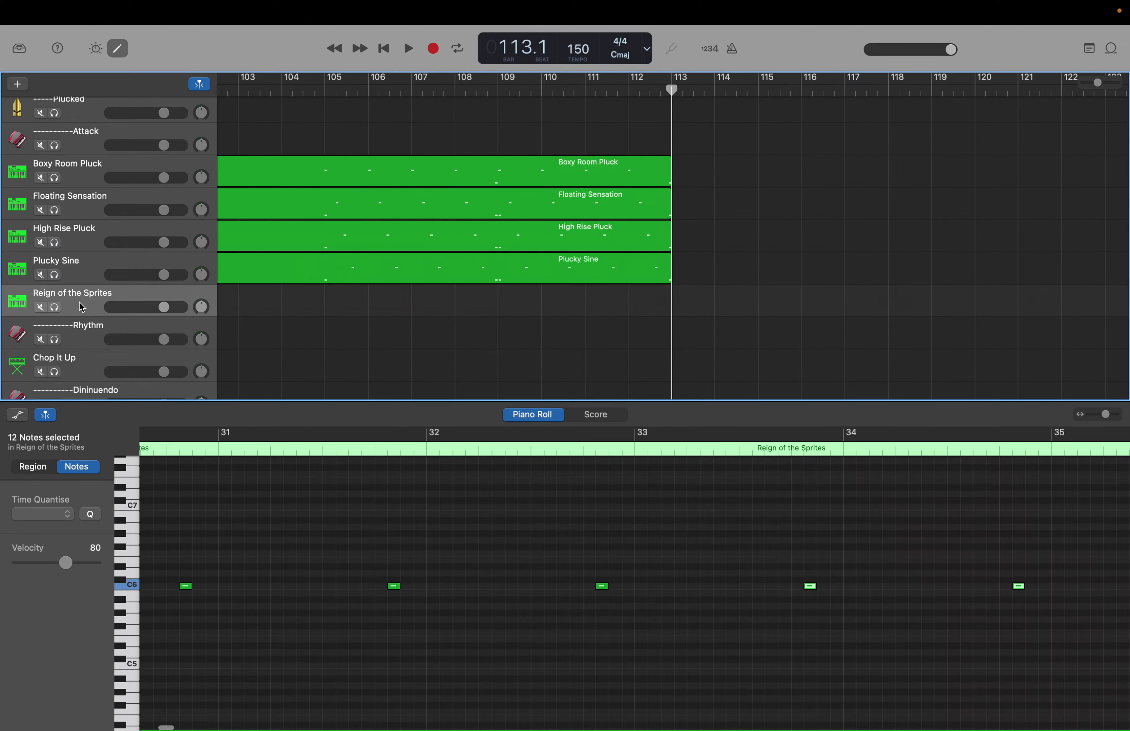
pyautogui.scroll(2, 635, 534)
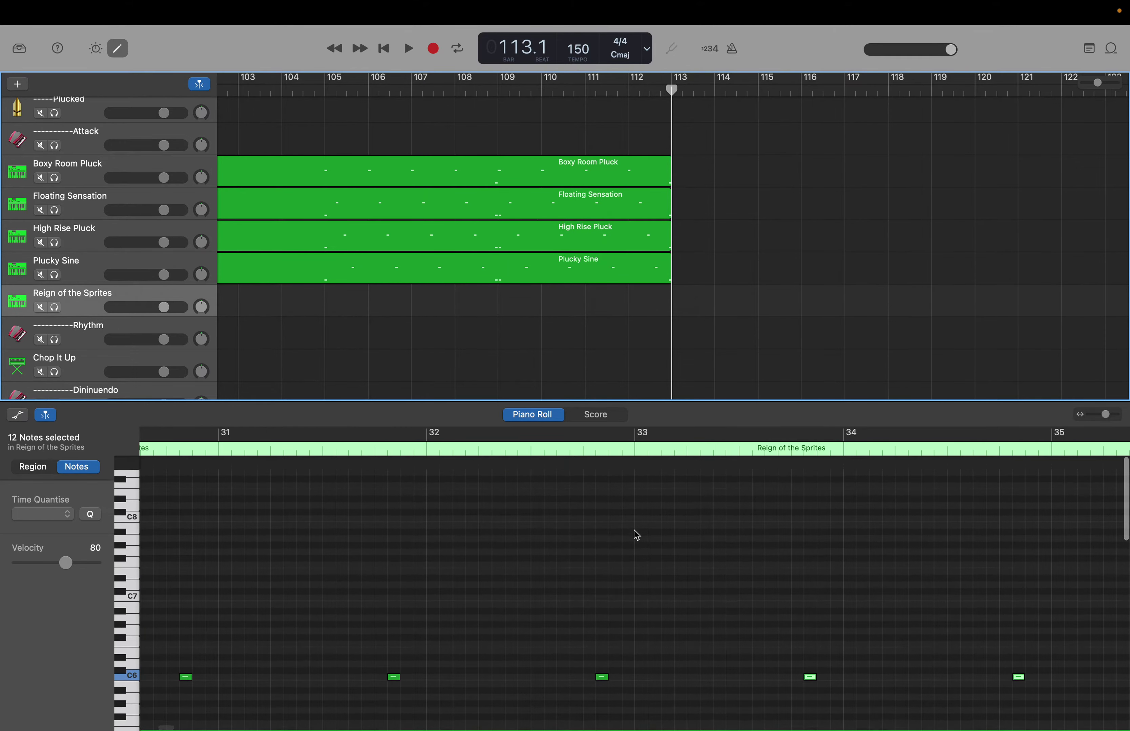
pyautogui.moveTo(642, 462); pyautogui.dragTo(915, 728)
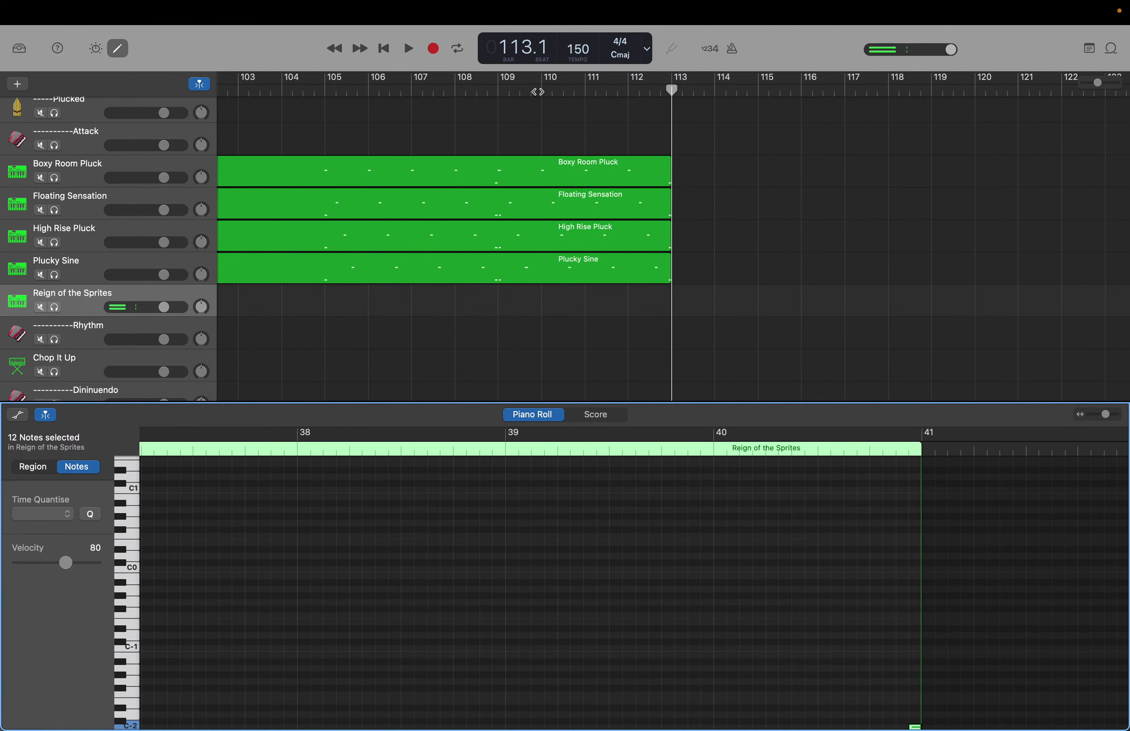
pyautogui.doubleClick(515, 50)
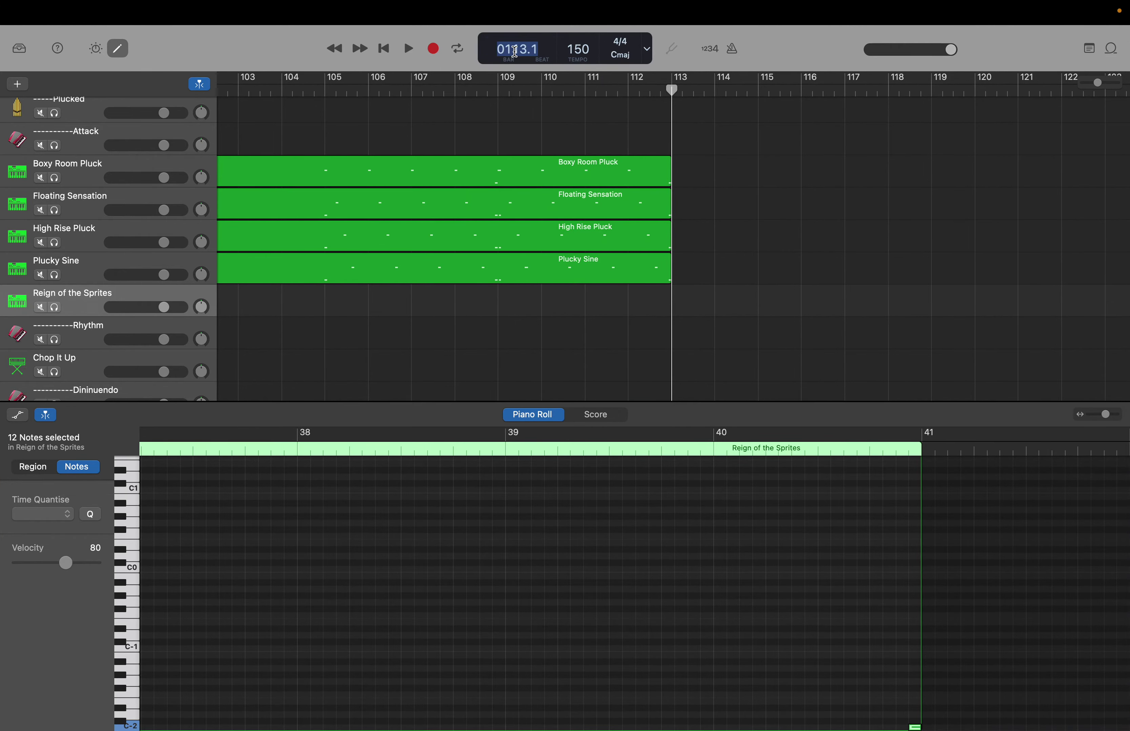
pyautogui.write('57')
pyautogui.press('Return')
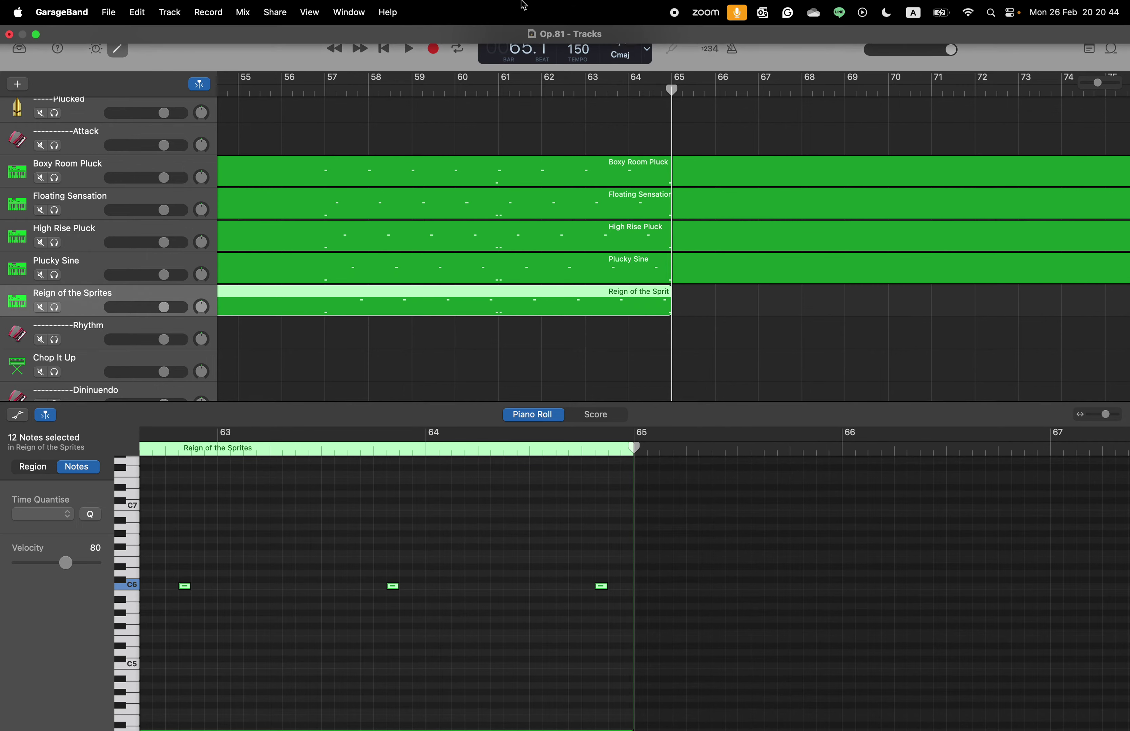
# Paste the copied Reign of the Sprites notes again at bar 81 and at bar 105
pyautogui.doubleClick(532, 50)
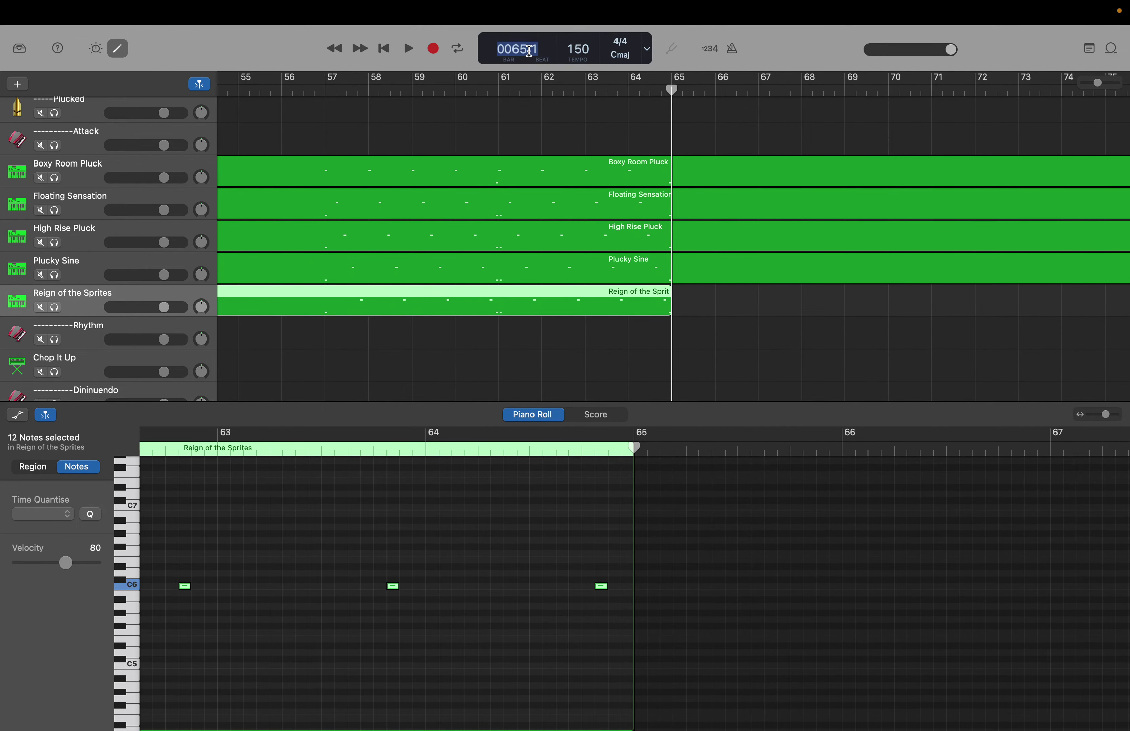
pyautogui.write('81')
pyautogui.press('Return')
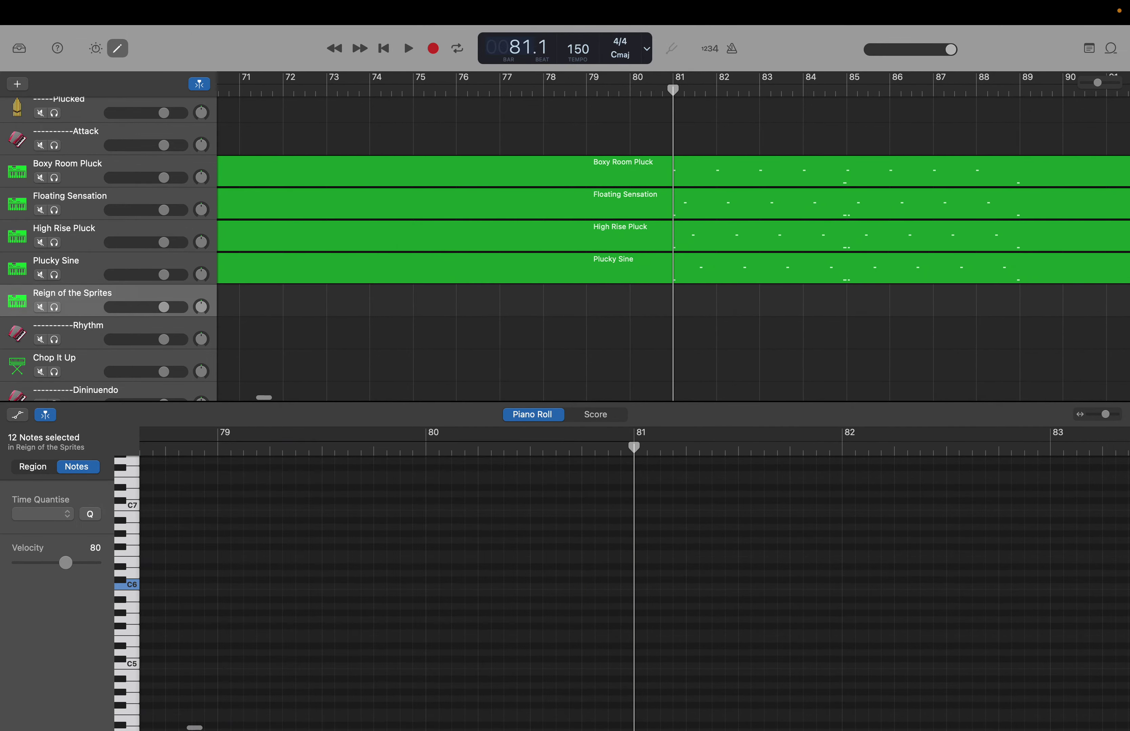
pyautogui.press('super+v')
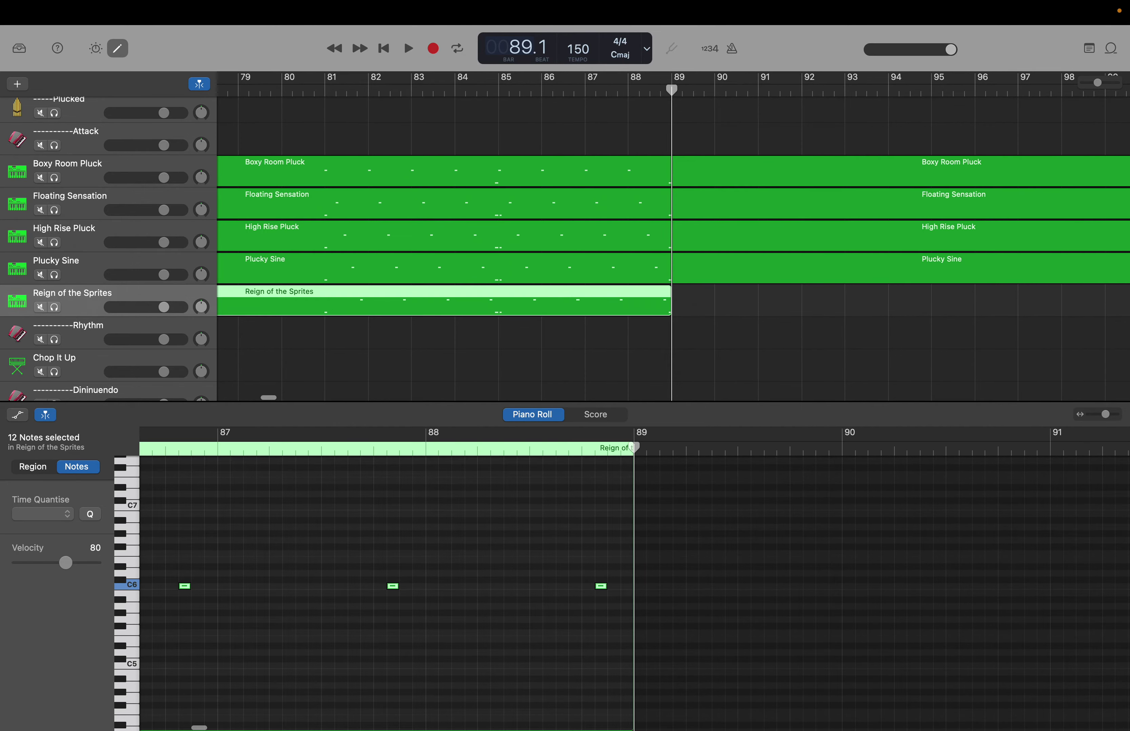
pyautogui.doubleClick(515, 47)
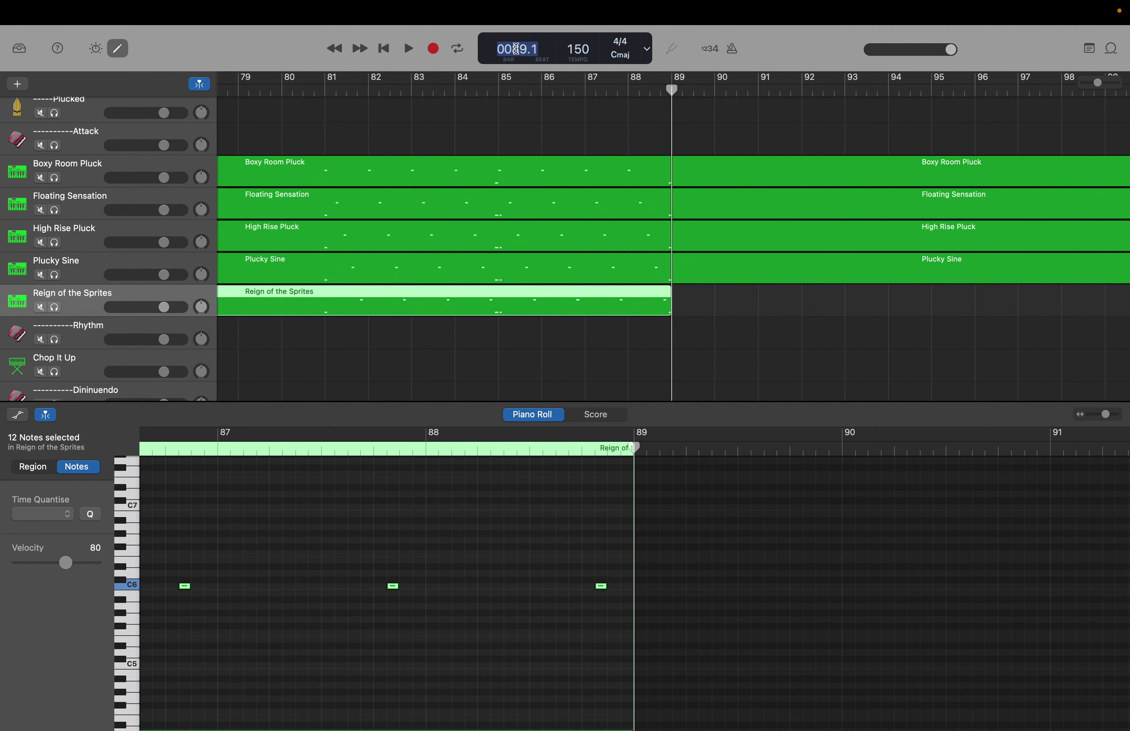
pyautogui.write('105')
pyautogui.press('Return')
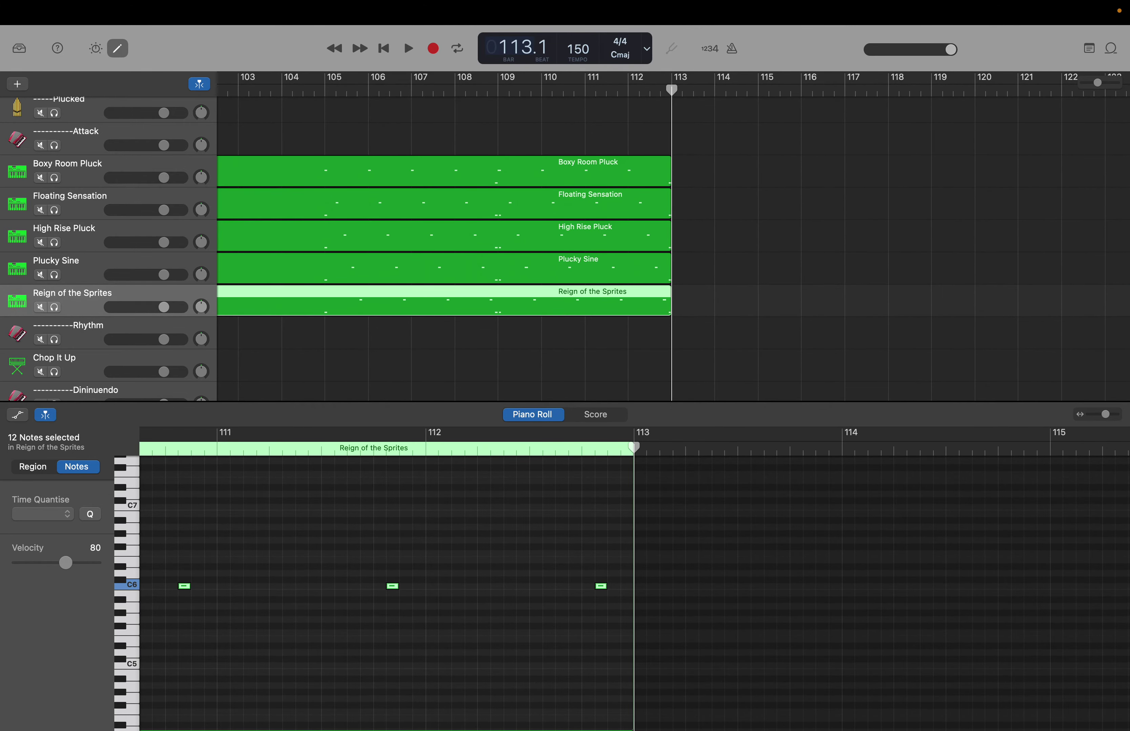
# Step the playhead bar by bar from the song's start through bar 27 to review the plucked attack regions, and return it to bar 1
pyautogui.press('Return')
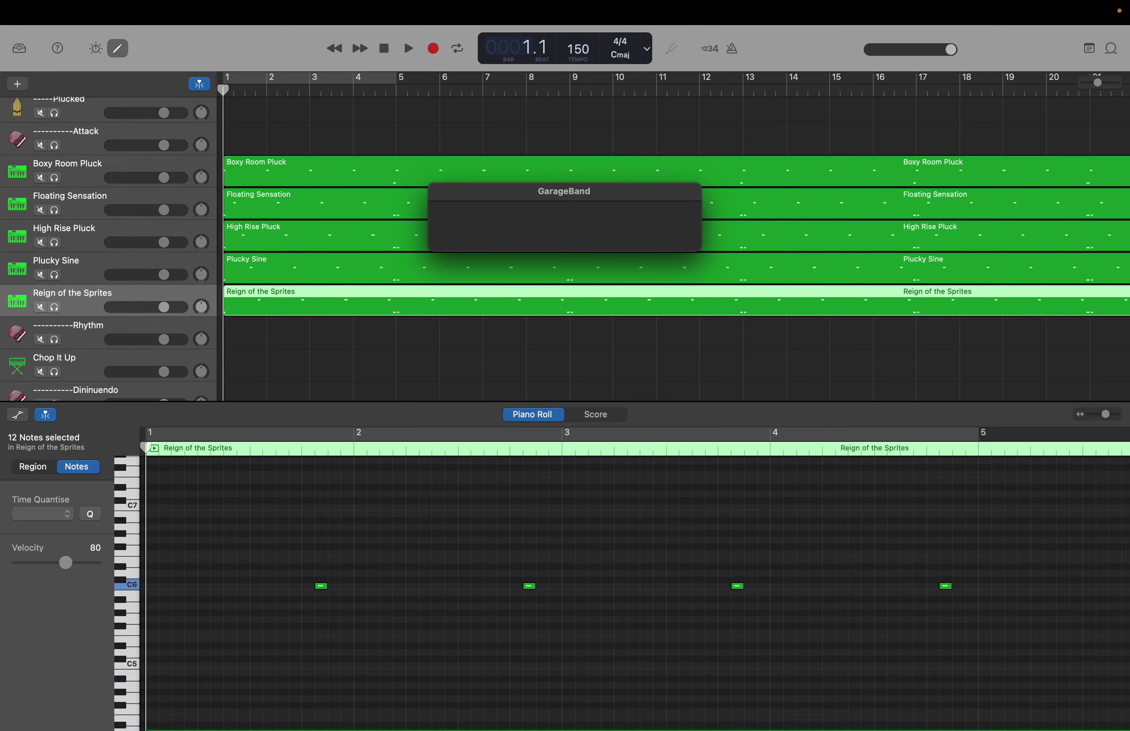
pyautogui.press('.')
pyautogui.press('.')
pyautogui.press('.')
pyautogui.press('.')
pyautogui.press('.')
pyautogui.press('.')
pyautogui.press('.')
pyautogui.press('.')
pyautogui.press('.')
pyautogui.press('.')
pyautogui.press('.')
pyautogui.press('.')
pyautogui.press('.')
pyautogui.press('.')
pyautogui.press('.')
pyautogui.press('.')
pyautogui.press('.')
pyautogui.press('.')
pyautogui.press('.')
pyautogui.press('.')
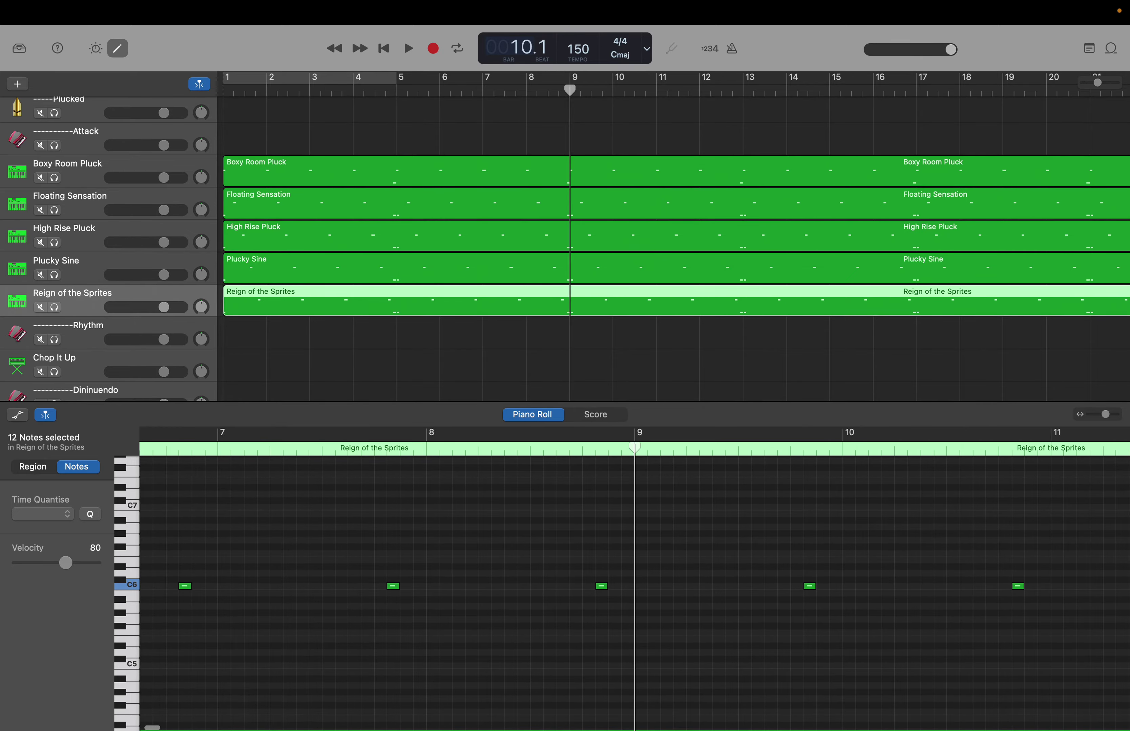
pyautogui.scroll(5, 404, 86)
pyautogui.scroll(-5, 404, 86)
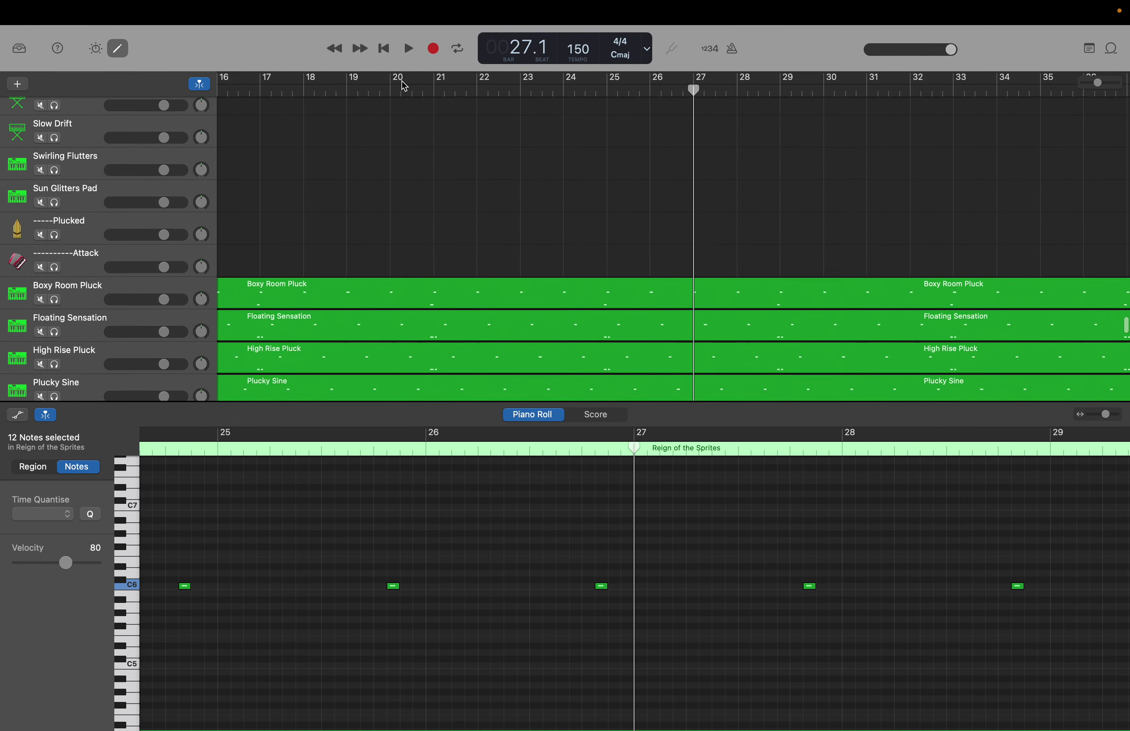
pyautogui.press('Return')
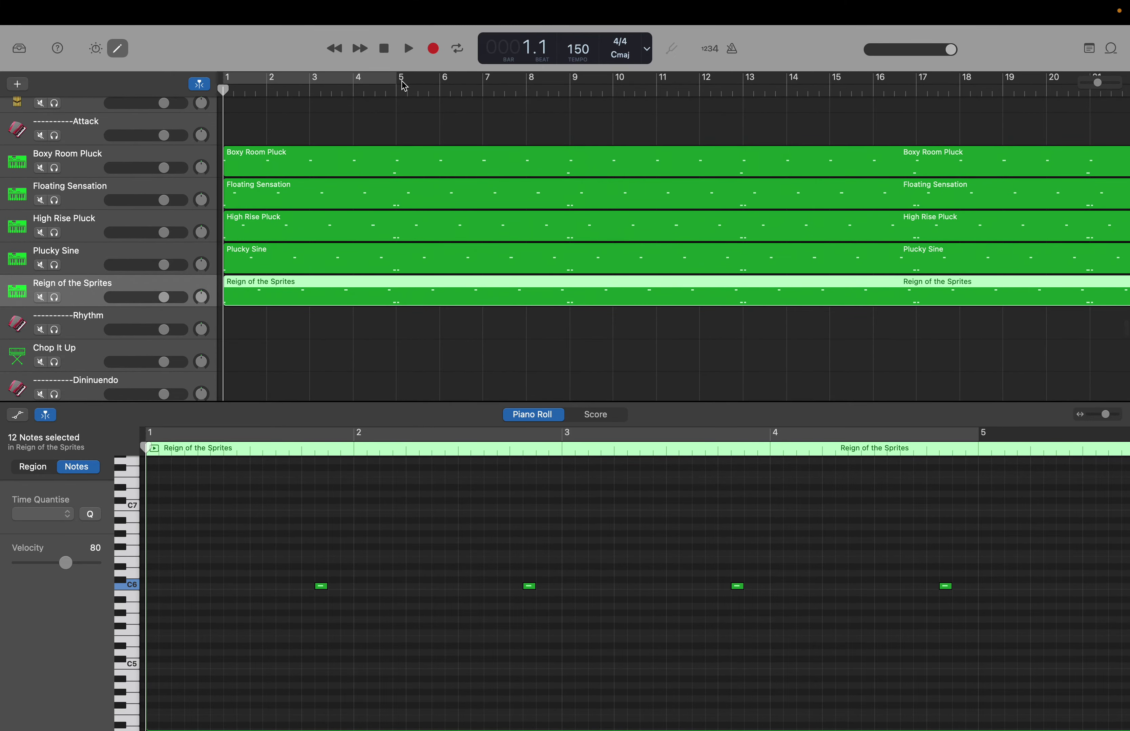
# Find the Bright Plucked String track under Special Rhythm and examine its region along the timeline up to bar 57
pyautogui.scroll(-7, 335, 245)
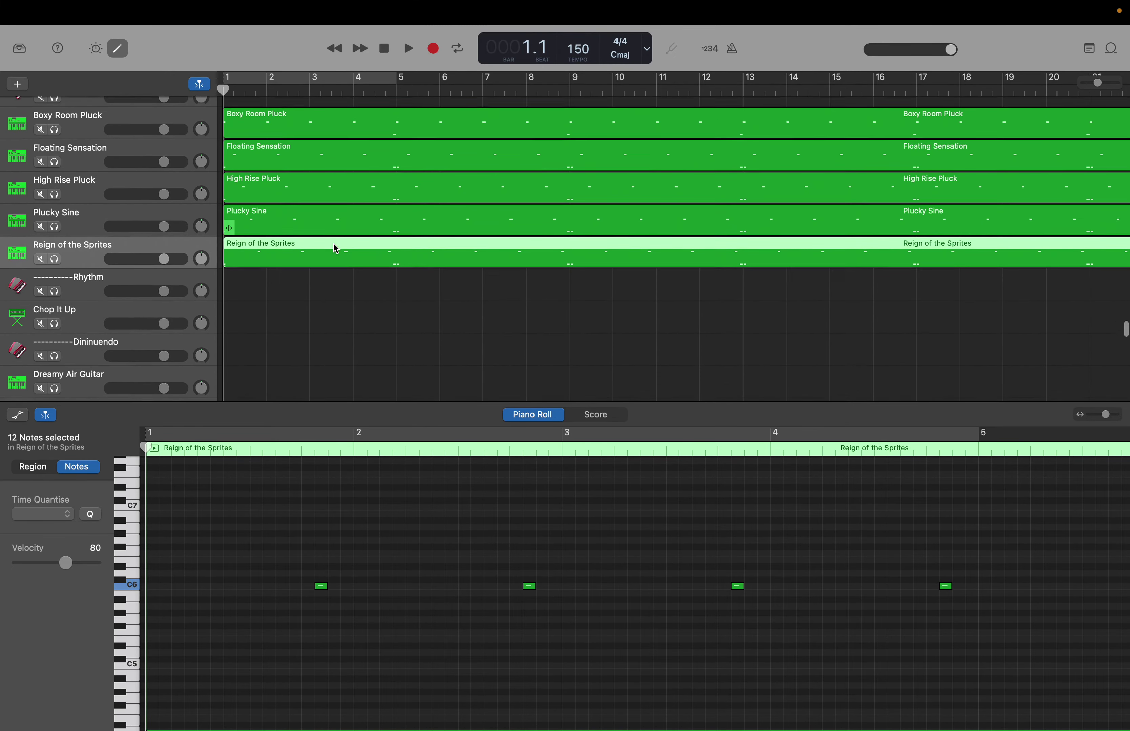
pyautogui.scroll(-10, 335, 248)
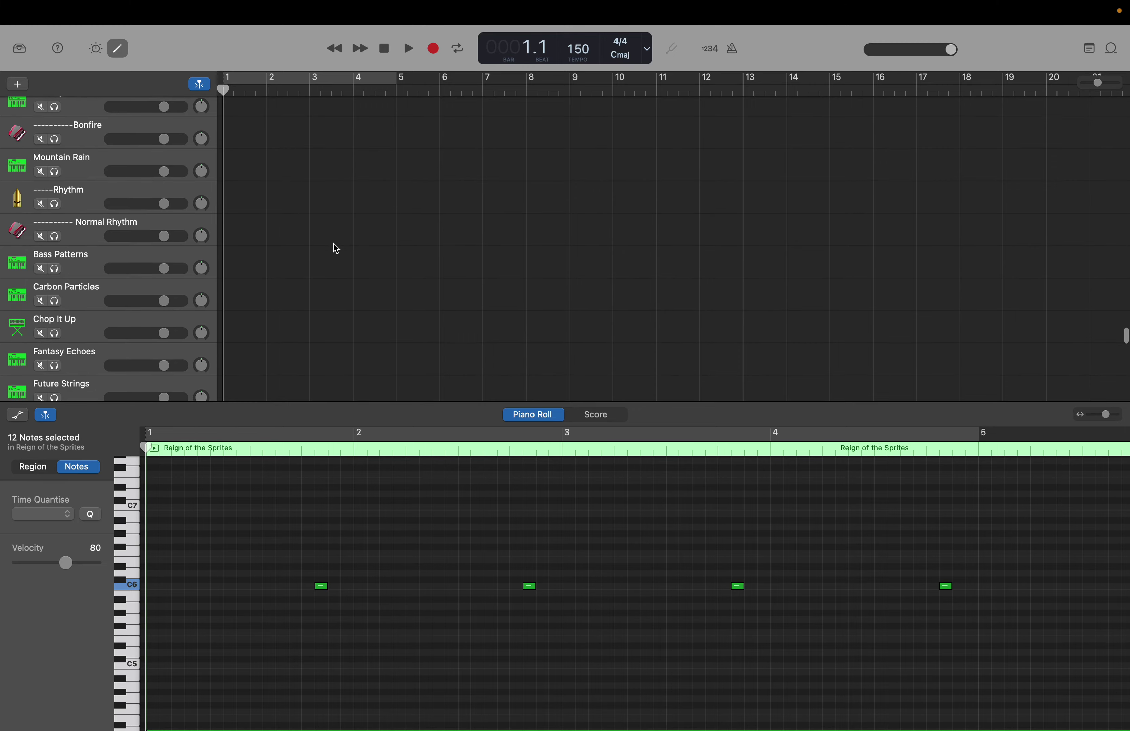
pyautogui.scroll(-1, 333, 244)
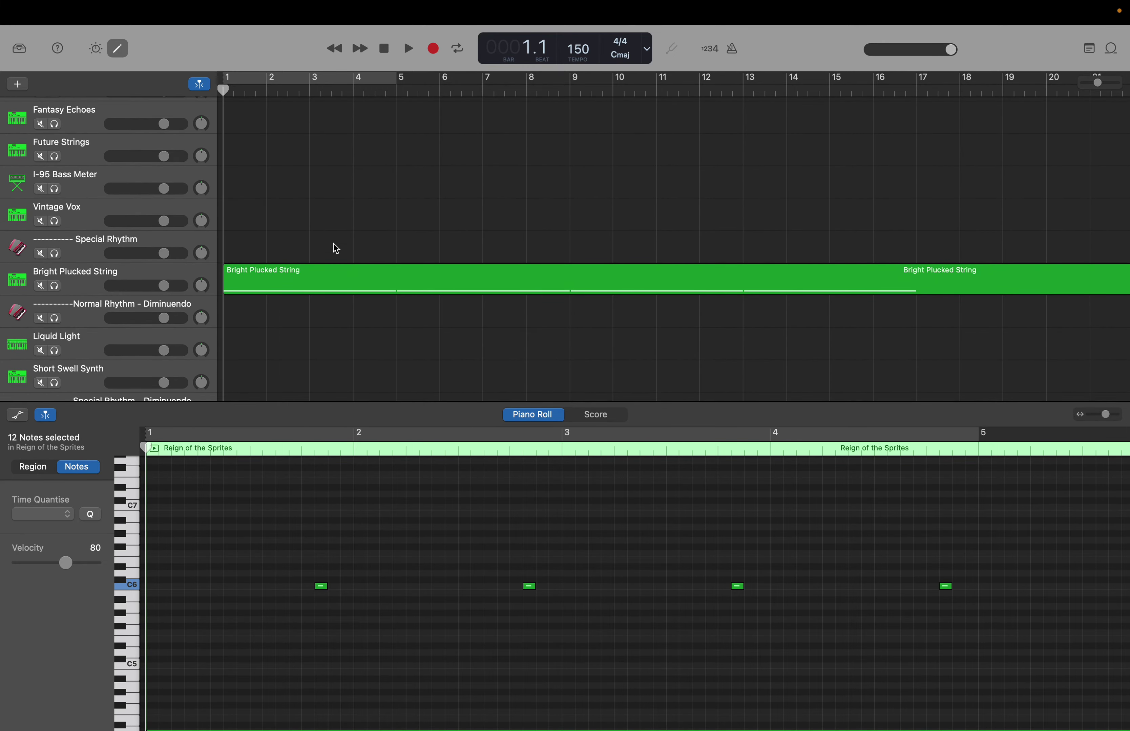
pyautogui.hscroll(5, 336, 247)
pyautogui.hscroll(8, 333, 244)
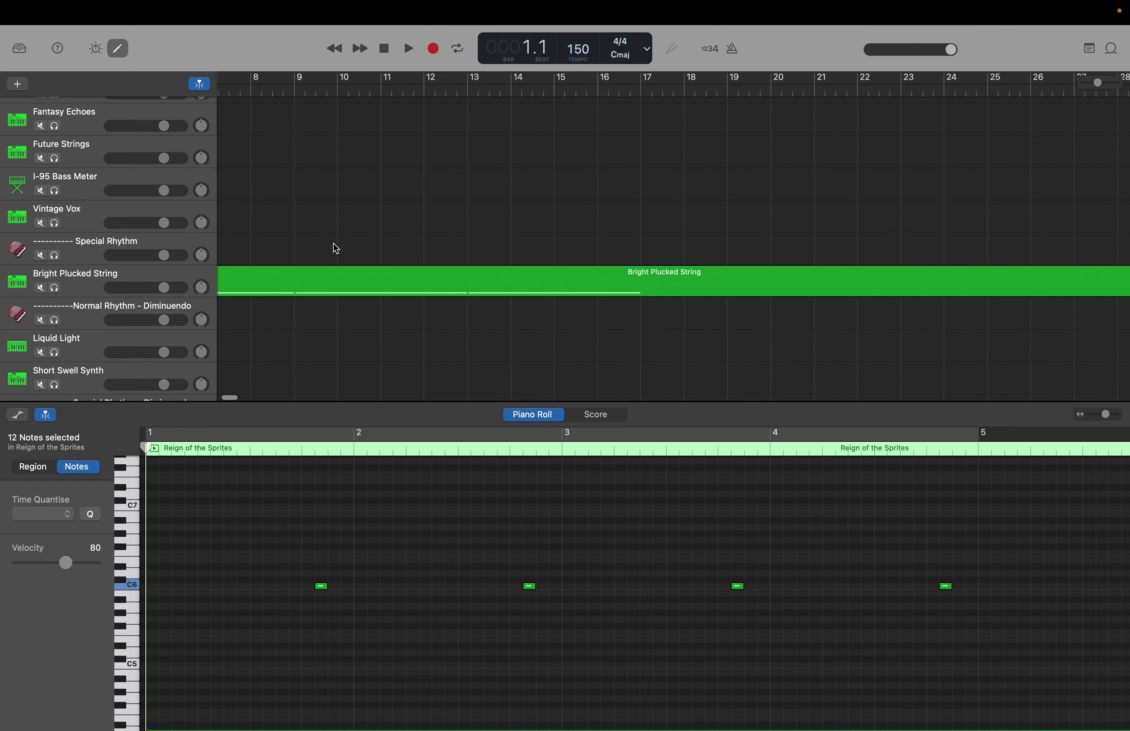
pyautogui.hscroll(15, 333, 243)
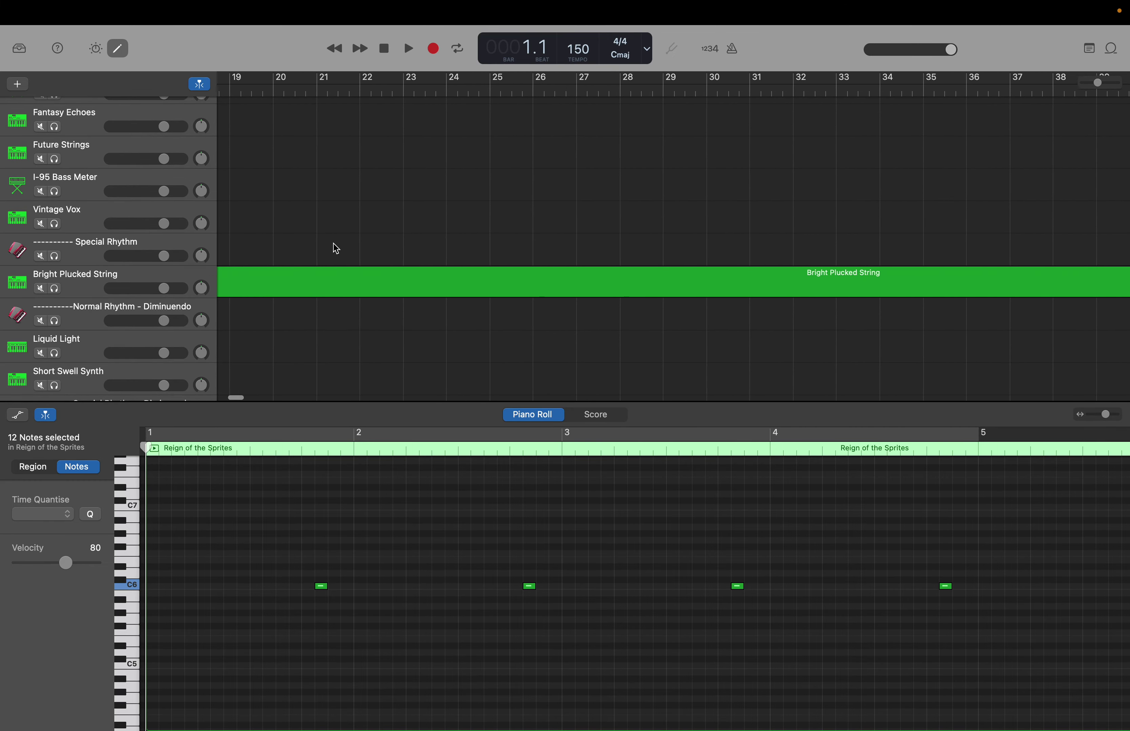
pyautogui.hscroll(5, 333, 243)
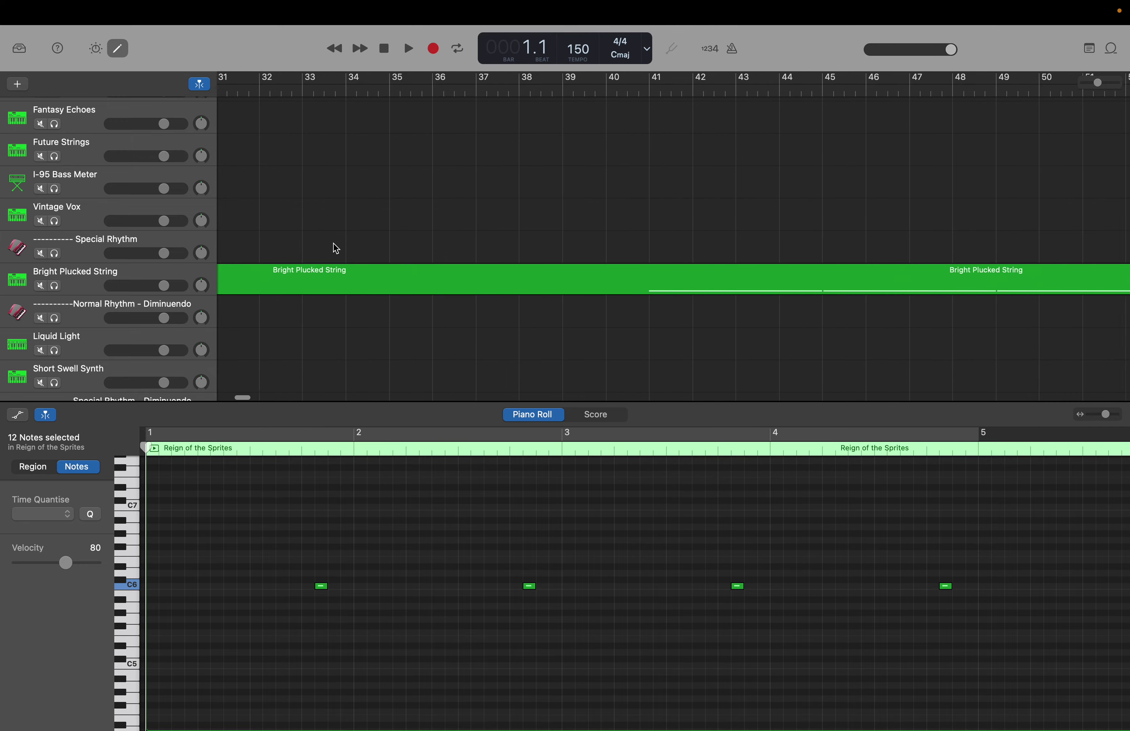
pyautogui.hscroll(2, 333, 243)
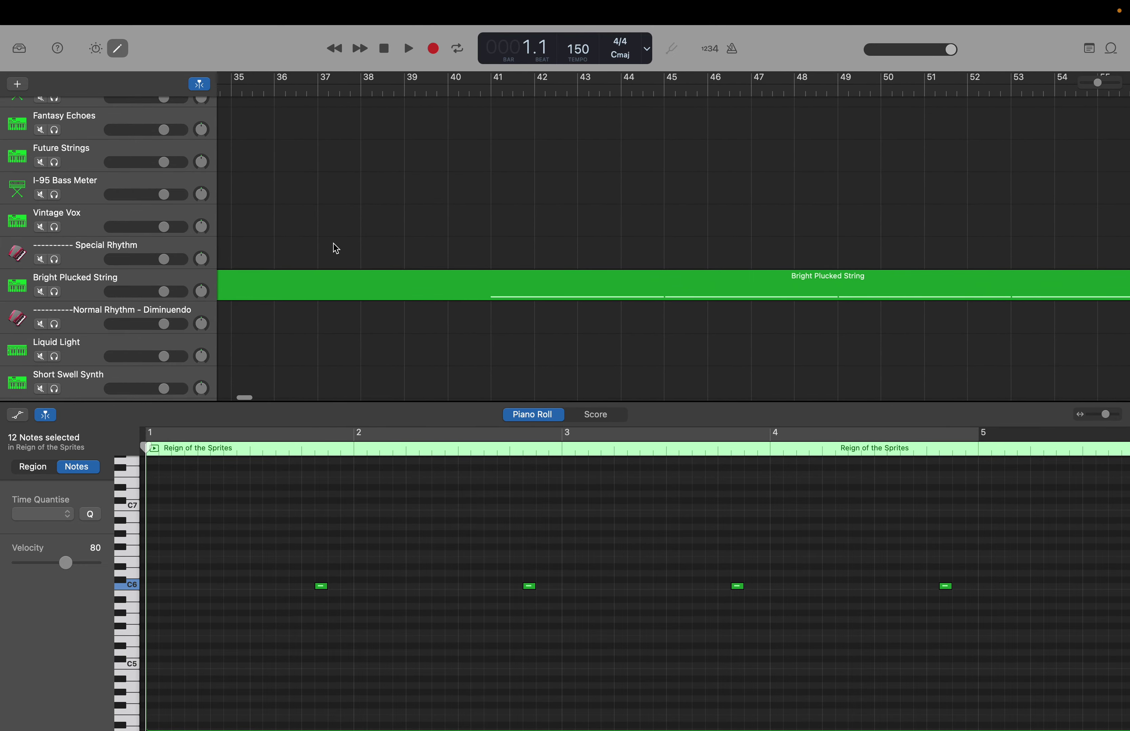
pyautogui.scroll(1, 333, 243)
pyautogui.hscroll(3, 336, 248)
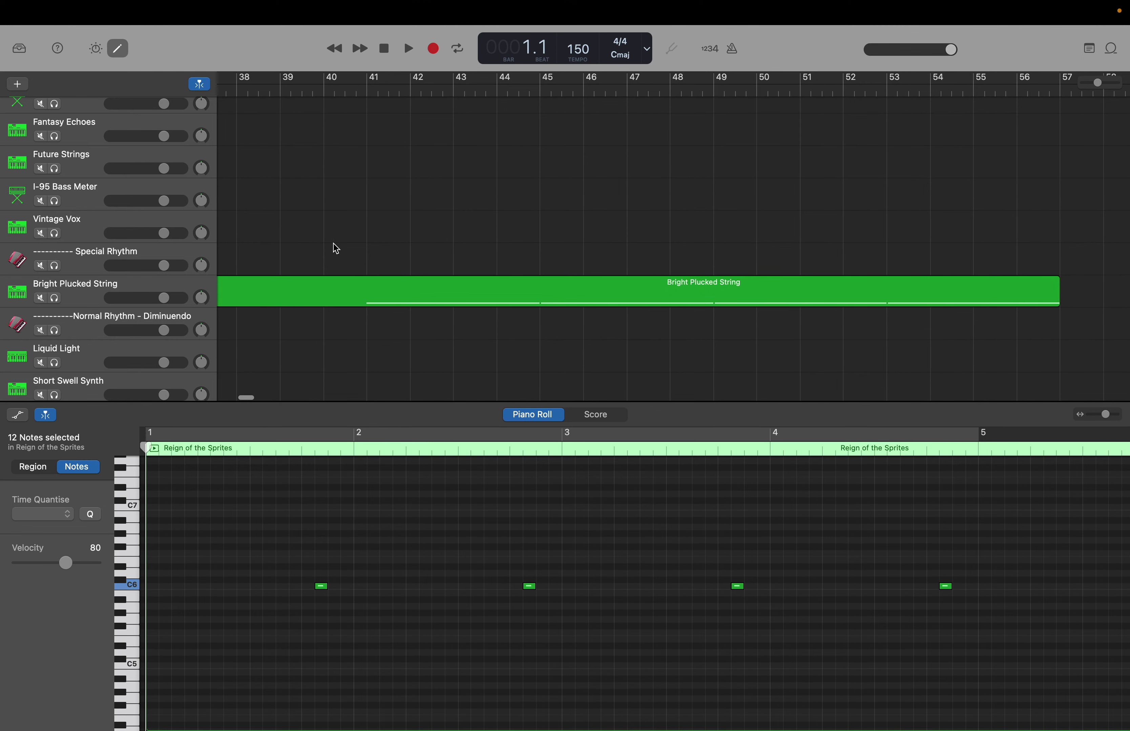
pyautogui.scroll(1, 349, 257)
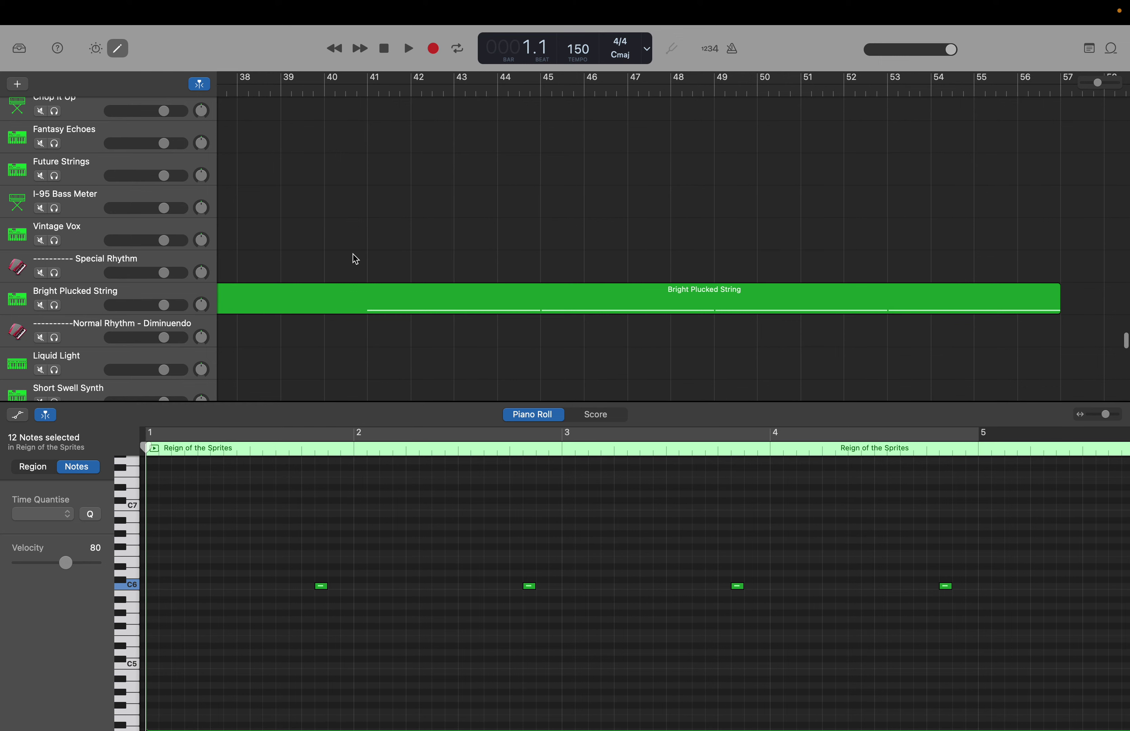
pyautogui.scroll(1, 355, 258)
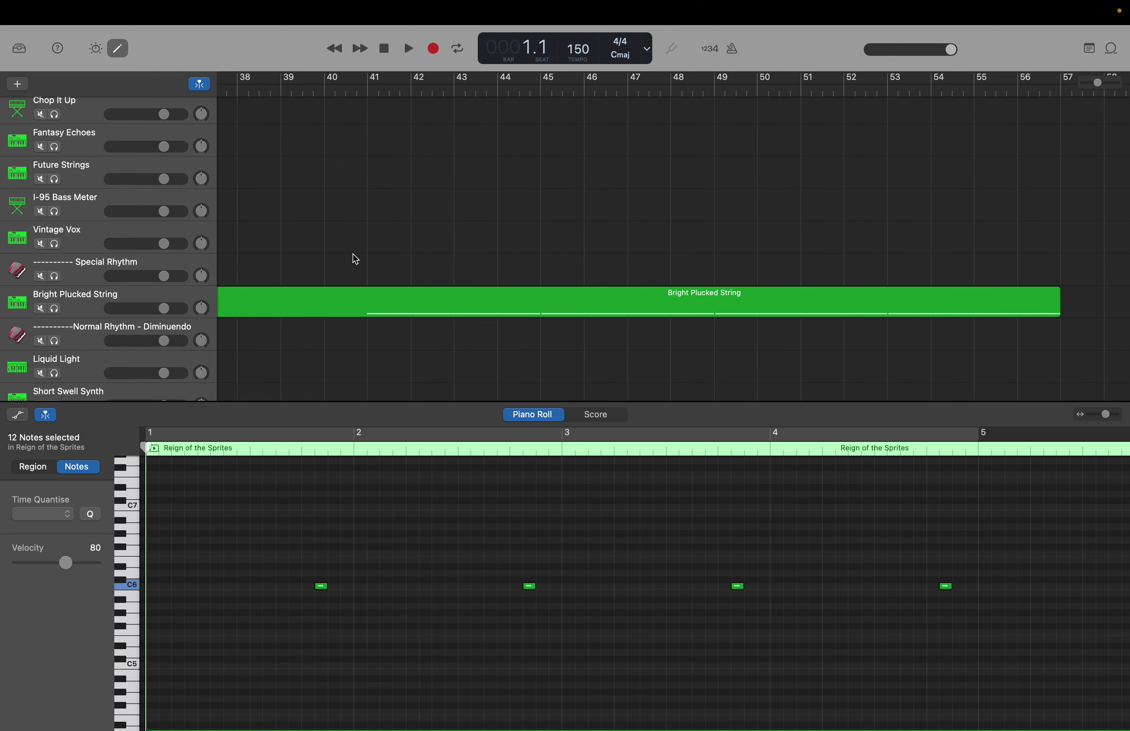
# Select the Bright Plucked String track and show its region's notes in the Piano Roll
pyautogui.click(180, 296)
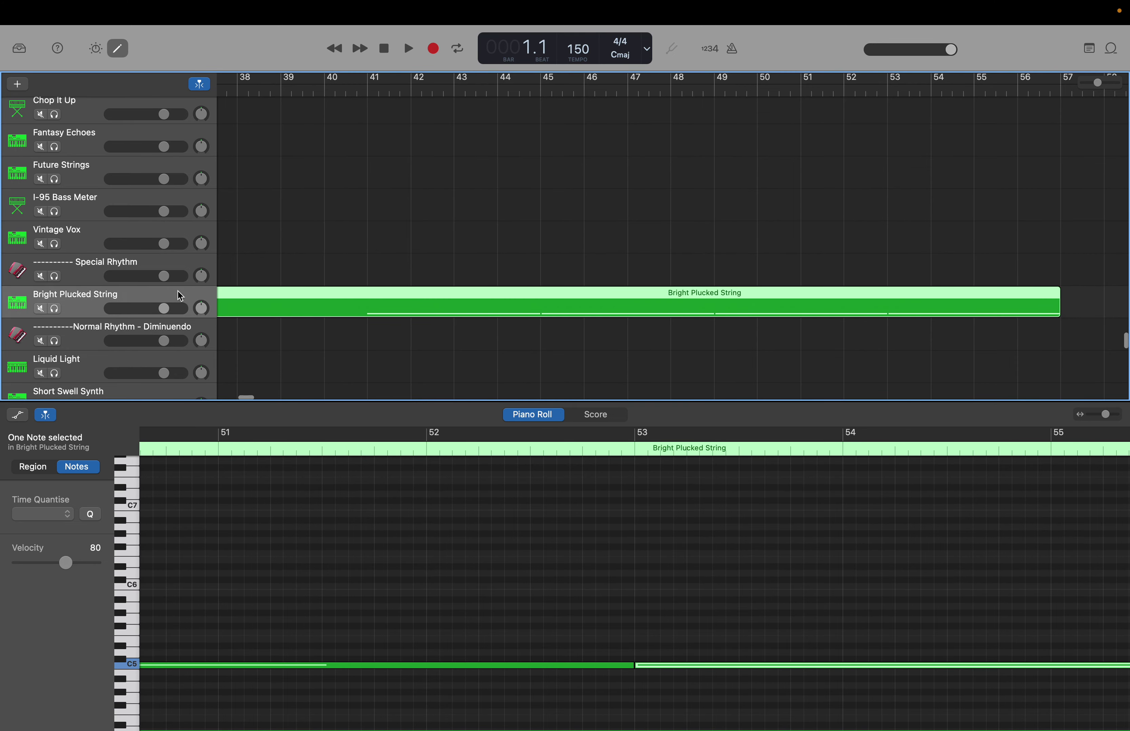
pyautogui.scroll(5, 179, 296)
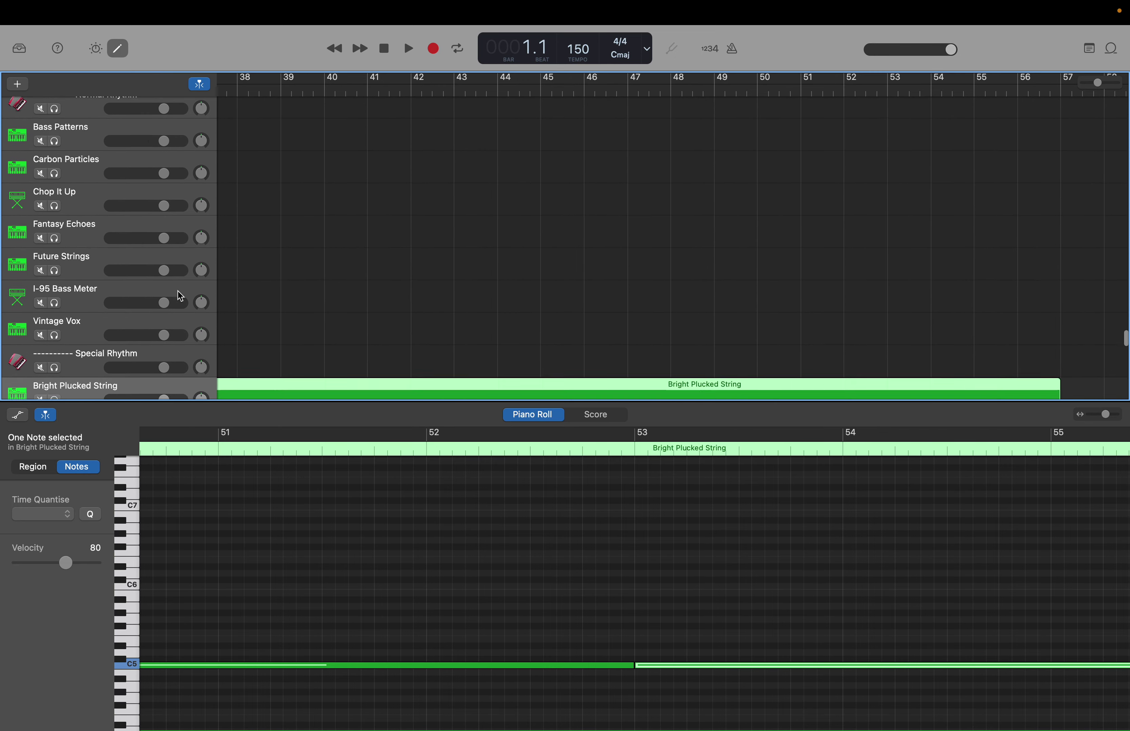
pyautogui.scroll(-3, 178, 292)
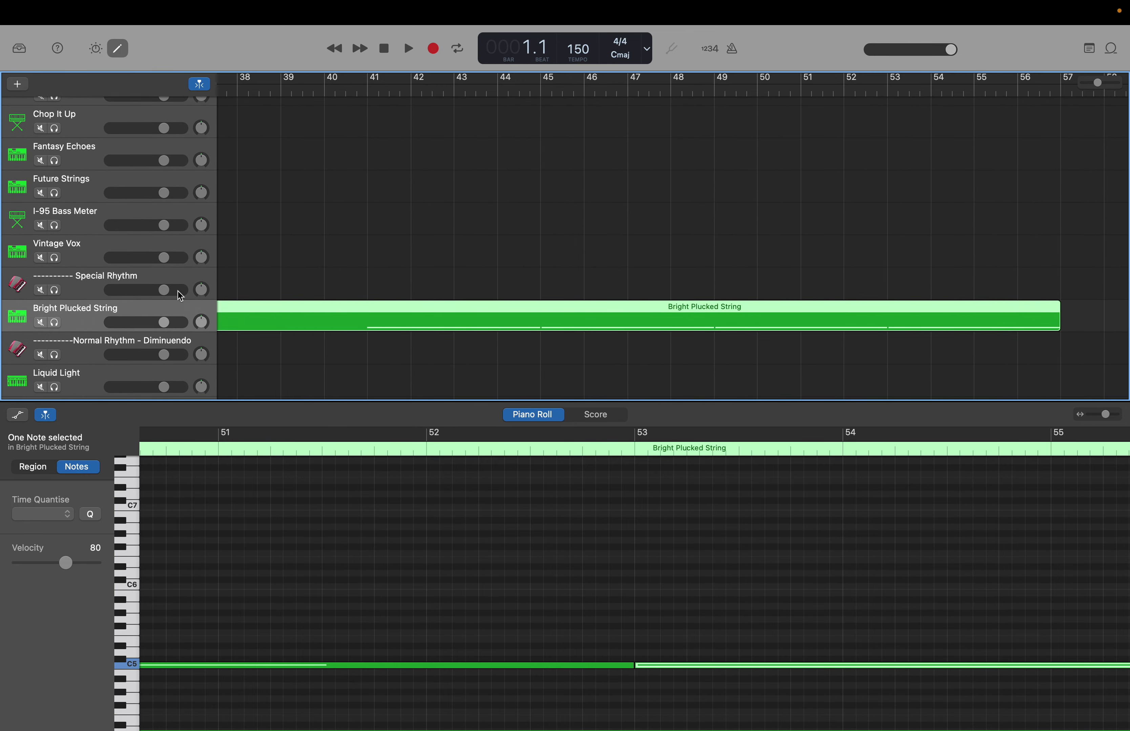